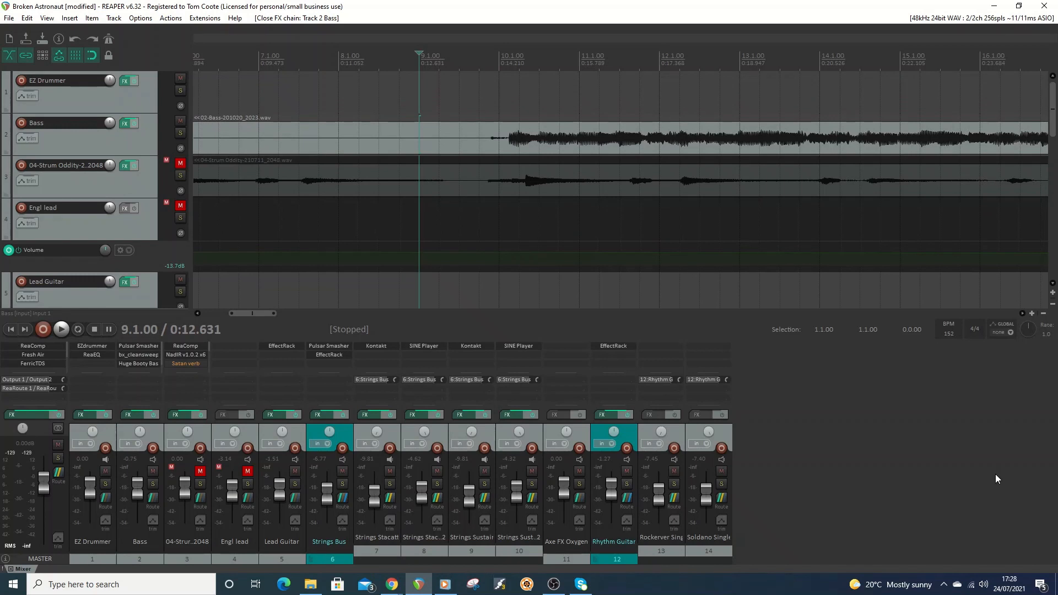
Filter the JS plugins for "ozz" and add JS: Ozzifier Chorus to the Bass track's effects chain.
{"action": "left_click", "coordinate": [100, 139]}
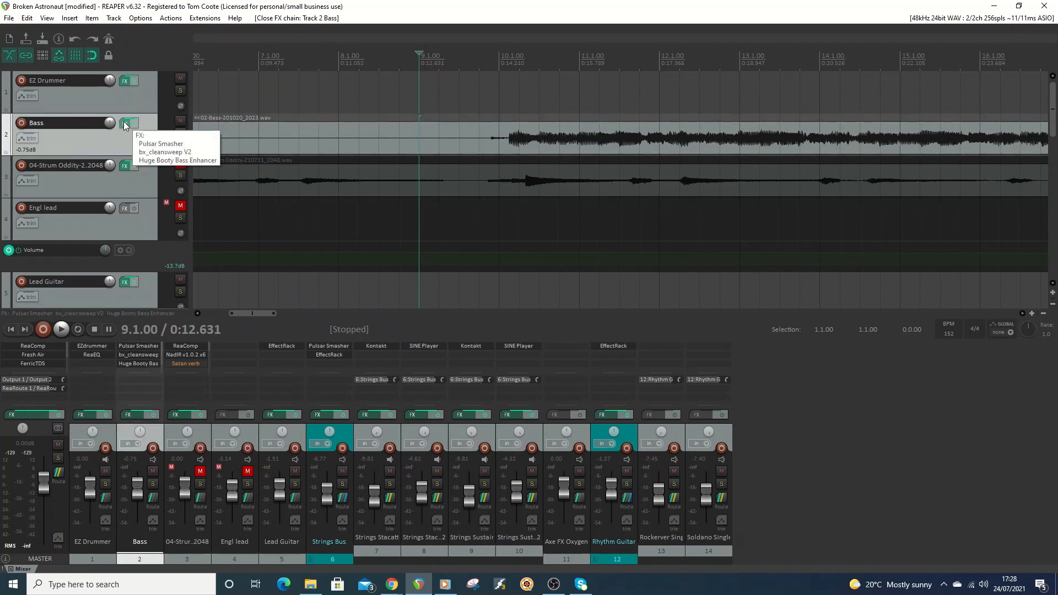
{"action": "left_click", "coordinate": [126, 124]}
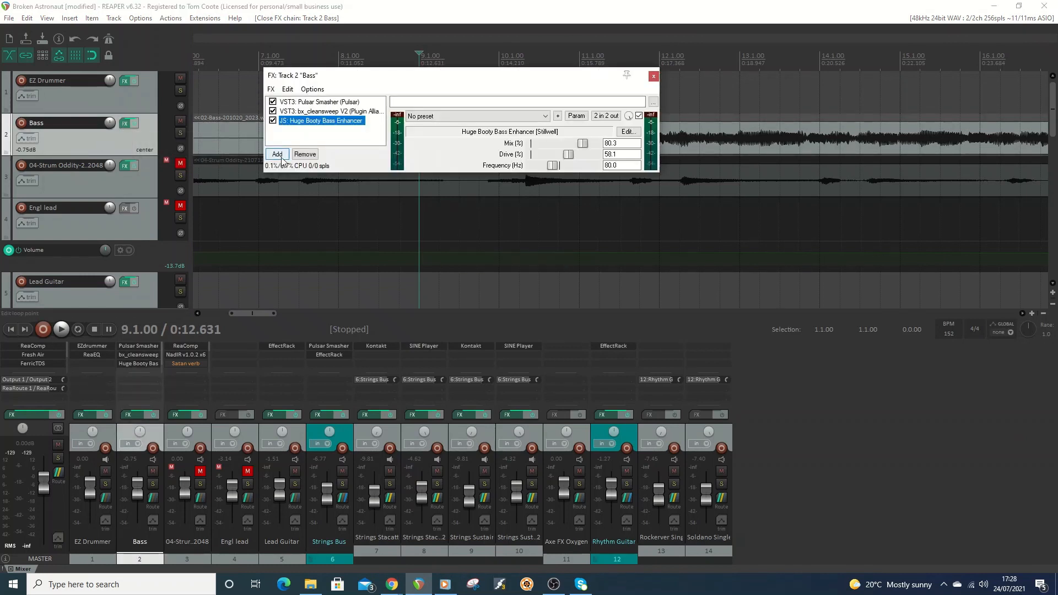
{"action": "left_click", "coordinate": [277, 155]}
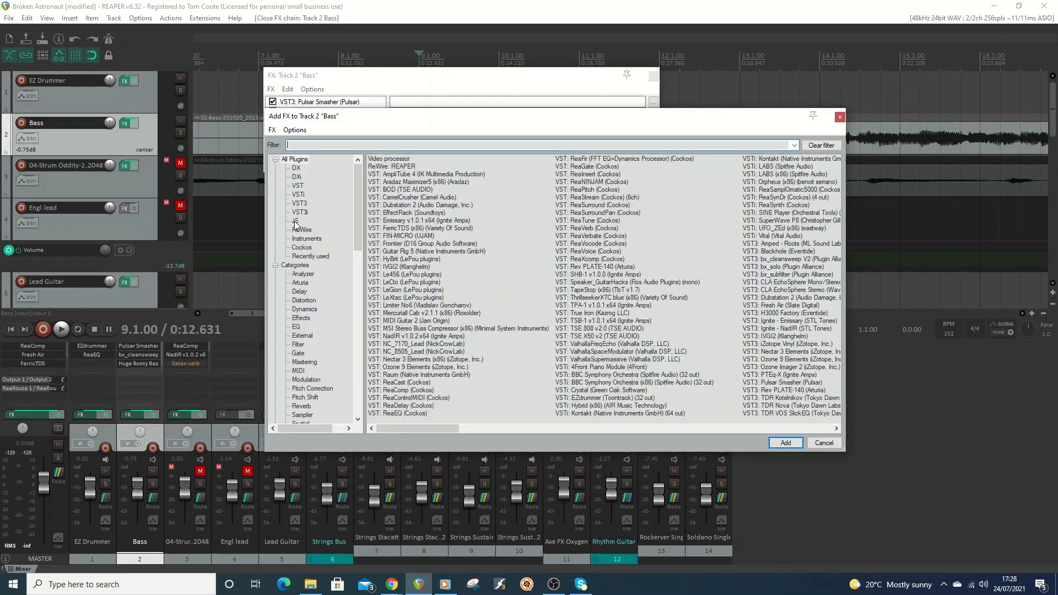
{"action": "left_click", "coordinate": [295, 221]}
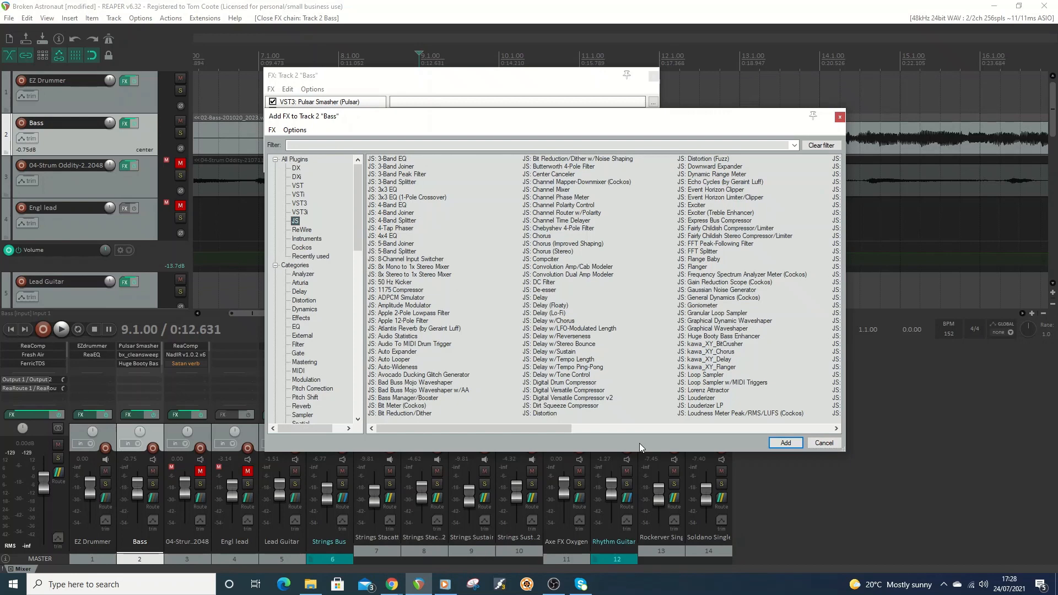
{"action": "left_click_drag", "start_coordinate": [531, 428], "coordinate": [661, 429]}
{"action": "left_click", "coordinate": [298, 145]}
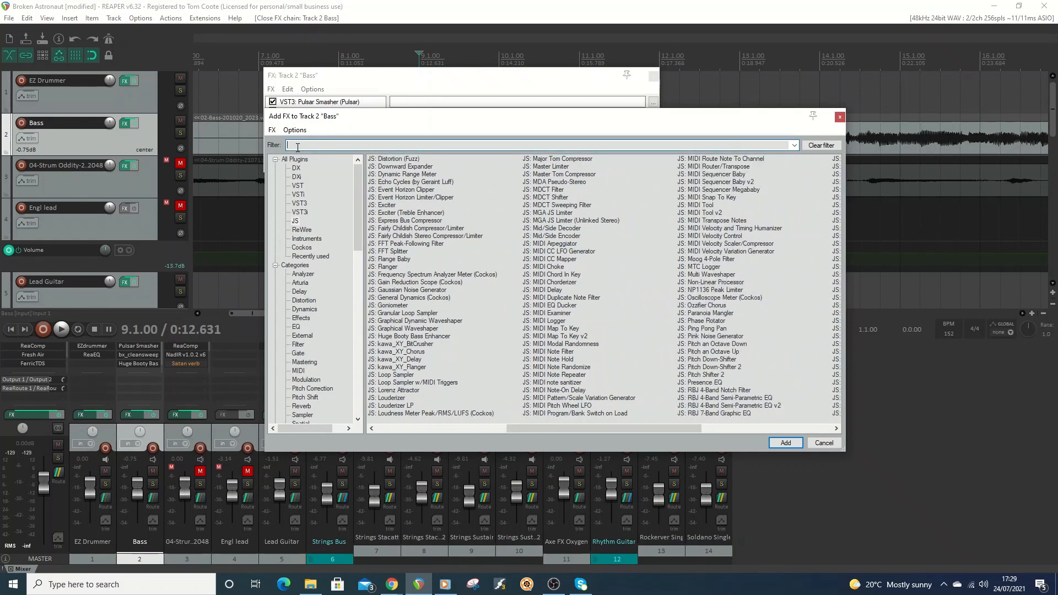
{"action": "type", "text": "ozz"}
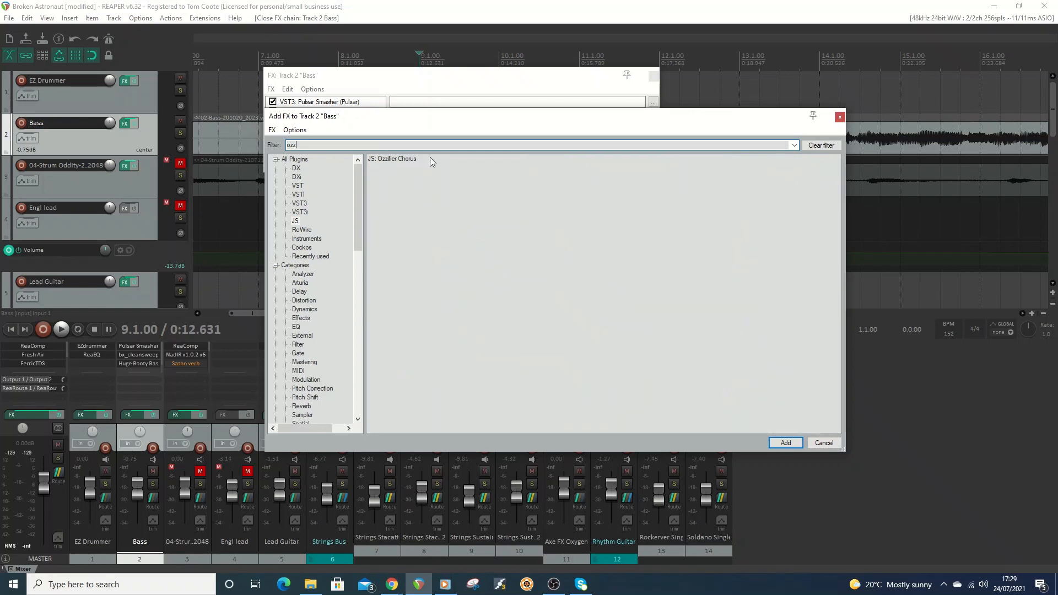
{"action": "double_click", "coordinate": [408, 159]}
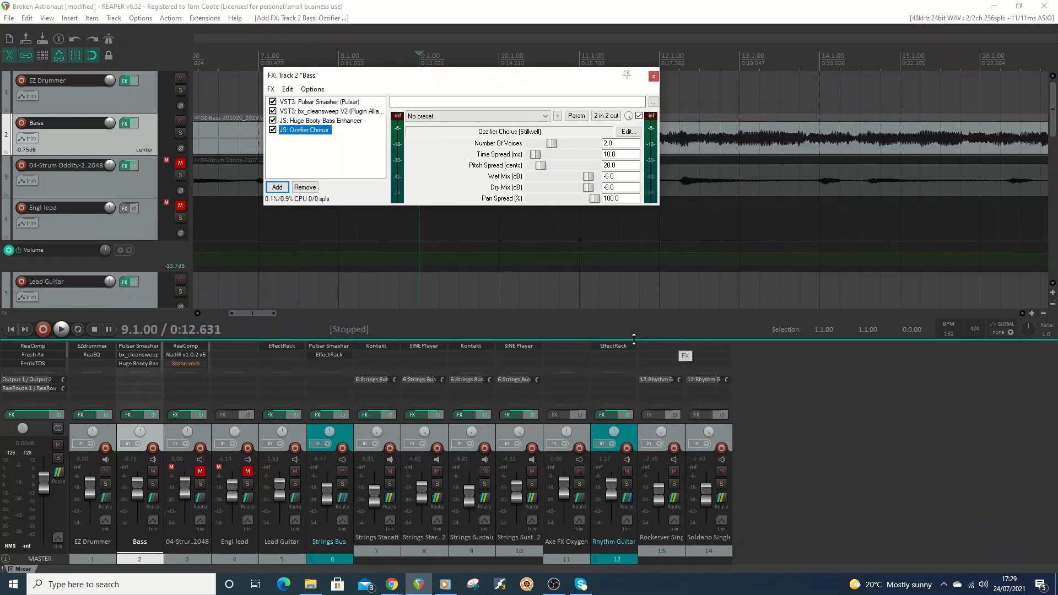
Bypass the Ozzifier Chorus and audition the mix from bar 9 with the Huge Booty Bass Enhancer active.
{"action": "left_click", "coordinate": [273, 129]}
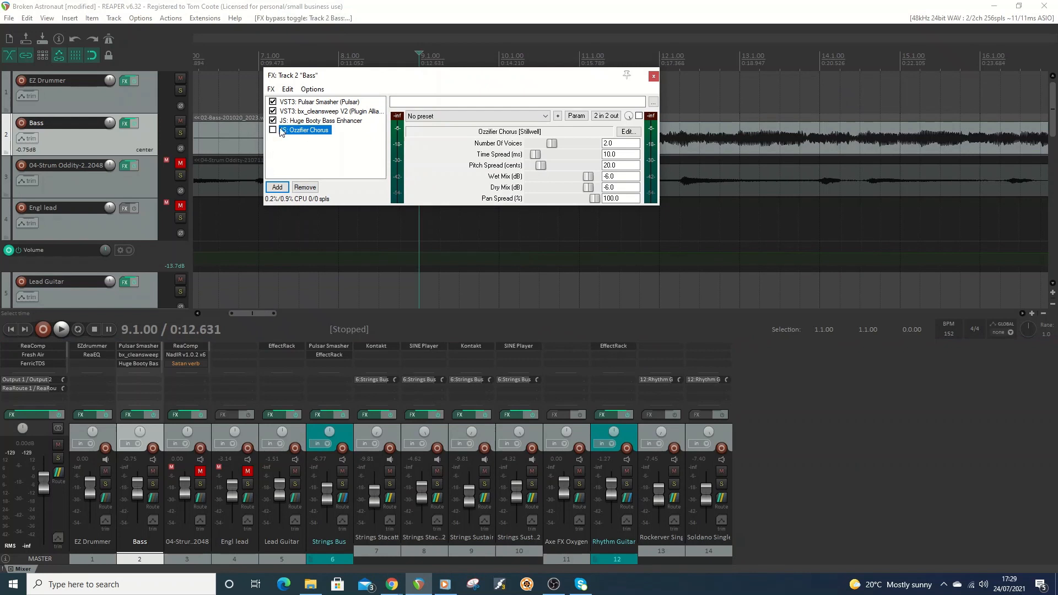
{"action": "left_click", "coordinate": [311, 121]}
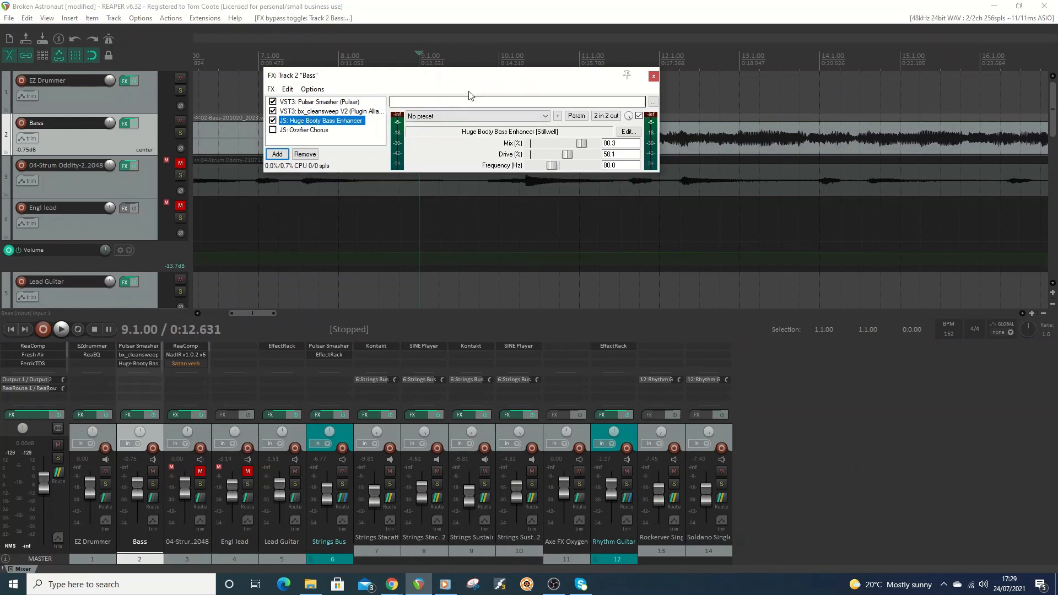
{"action": "left_click_drag", "start_coordinate": [494, 84], "coordinate": [605, 229]}
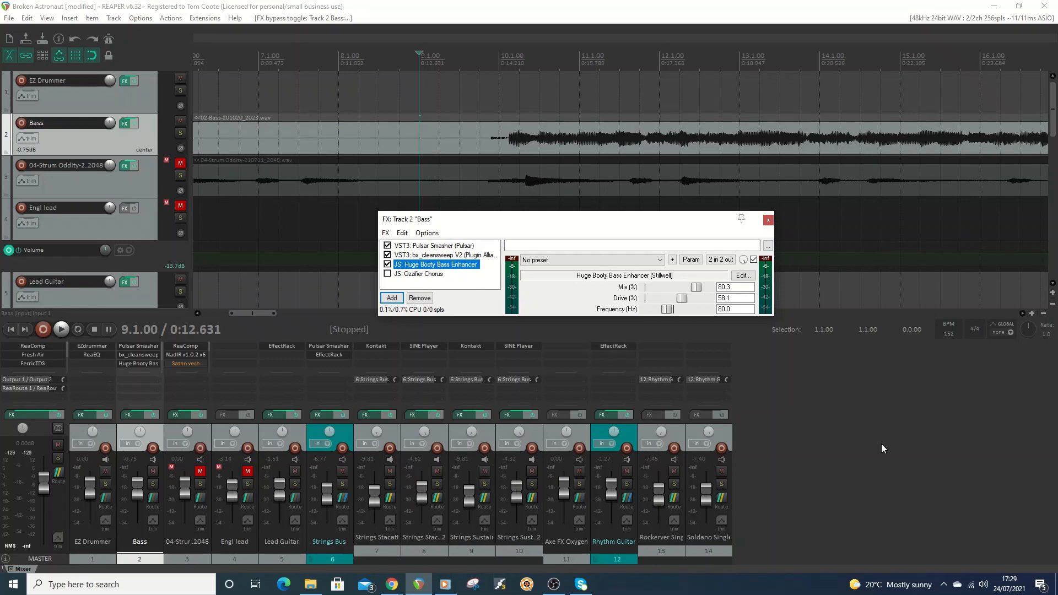
{"action": "left_click", "coordinate": [62, 329]}
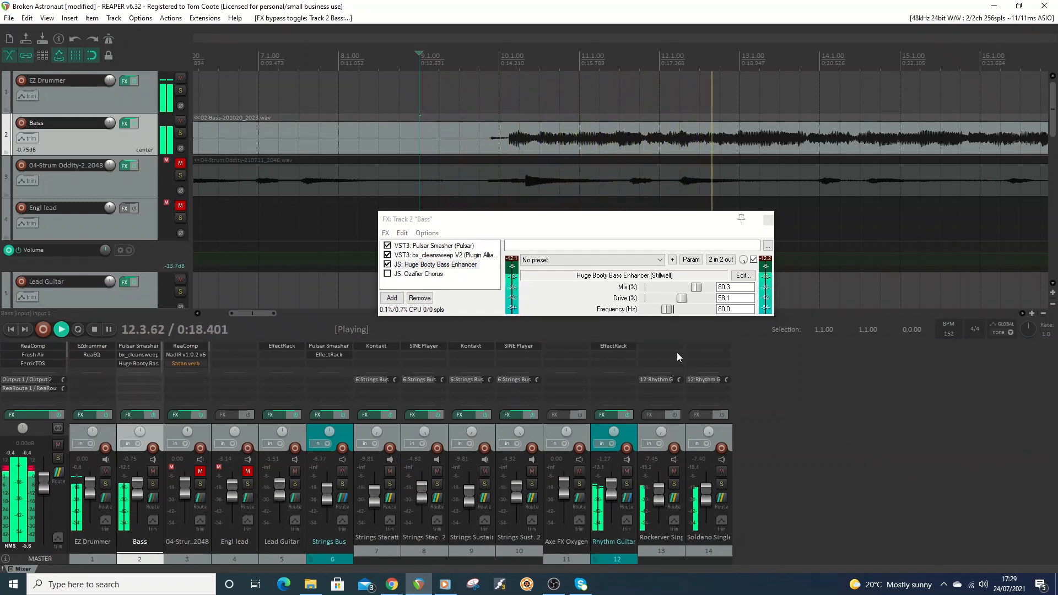
{"action": "left_click", "coordinate": [95, 329]}
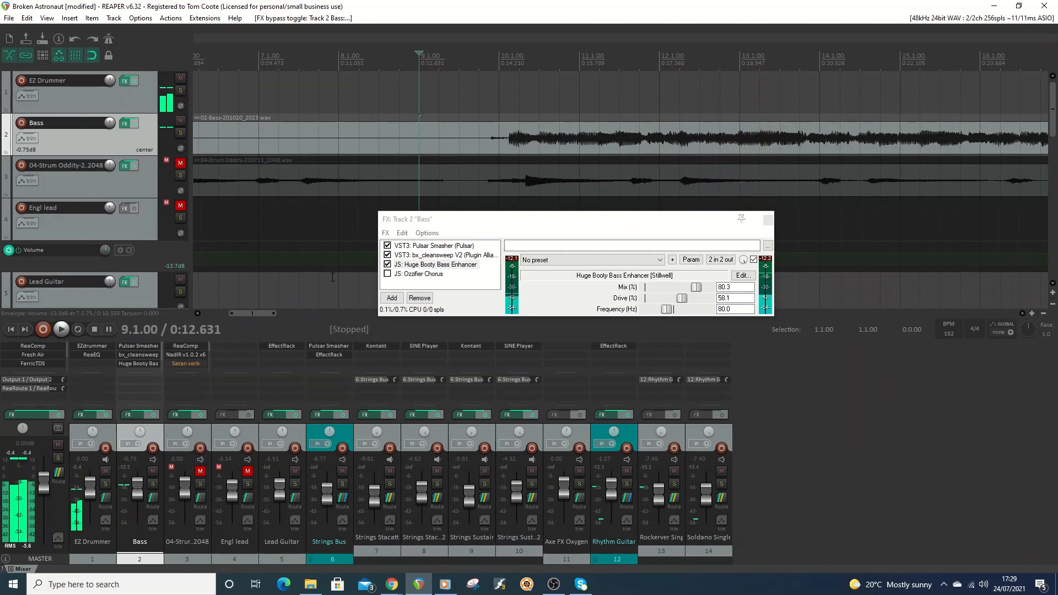
Compare the mix during playback with the Huge Booty Bass Enhancer bypassed and enabled, leave it enabled and stop playback.
{"action": "left_click", "coordinate": [388, 265]}
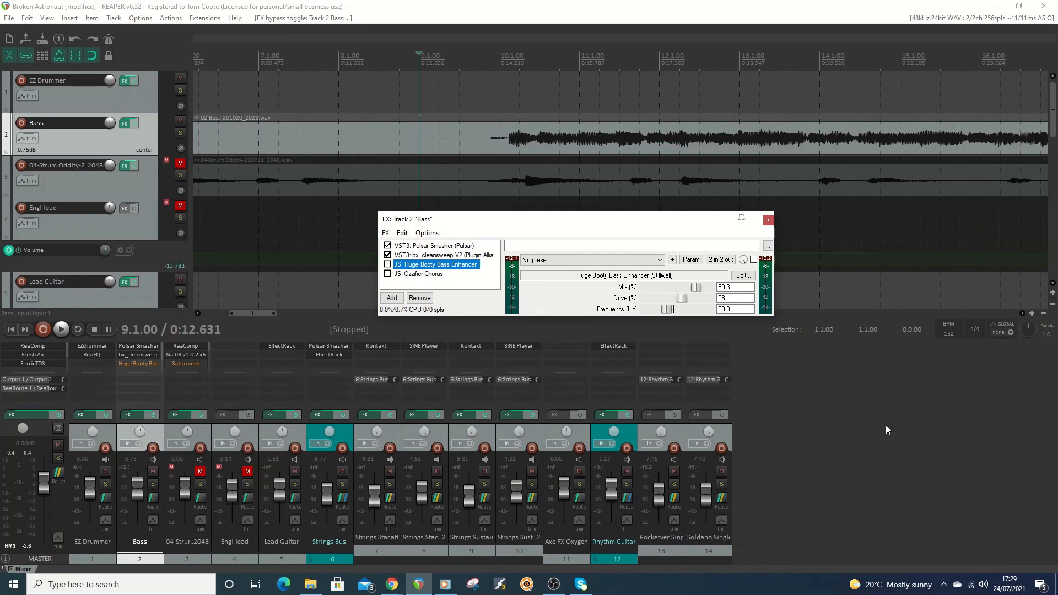
{"action": "left_click", "coordinate": [64, 332]}
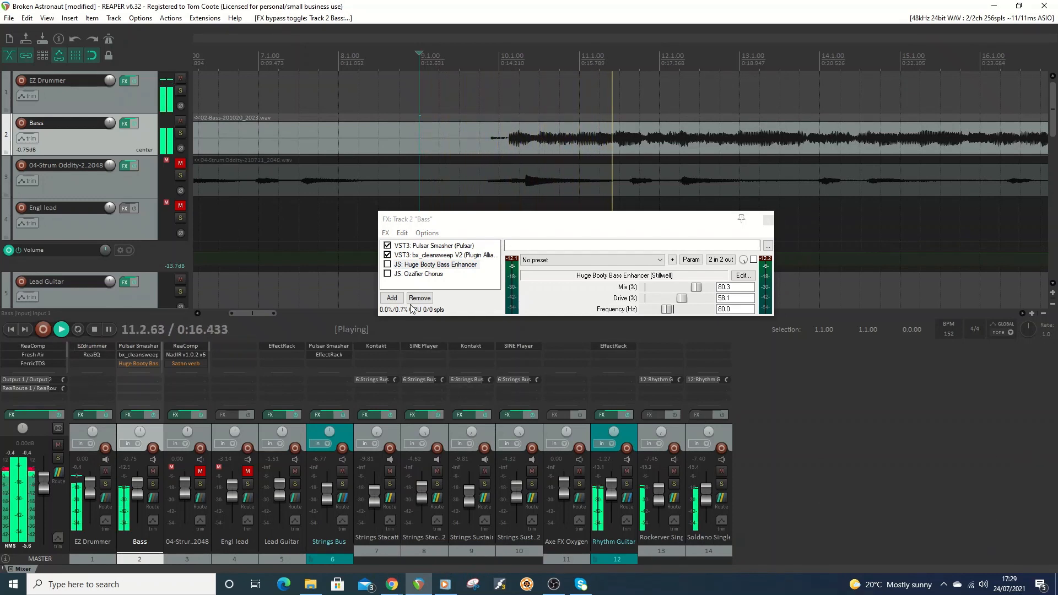
{"action": "left_click", "coordinate": [387, 265]}
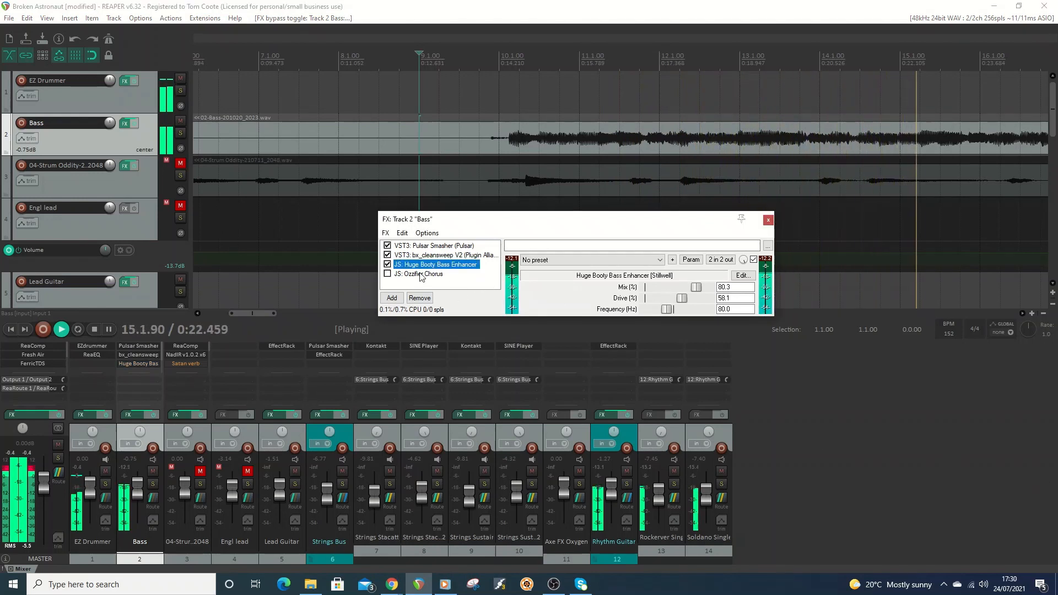
{"action": "left_click", "coordinate": [388, 265]}
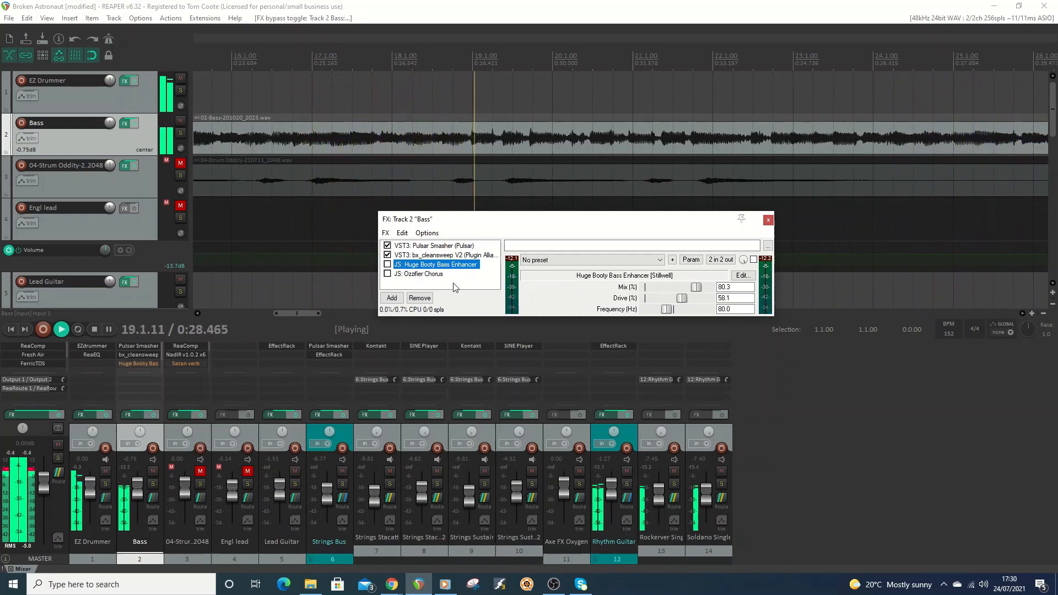
{"action": "left_click", "coordinate": [388, 265]}
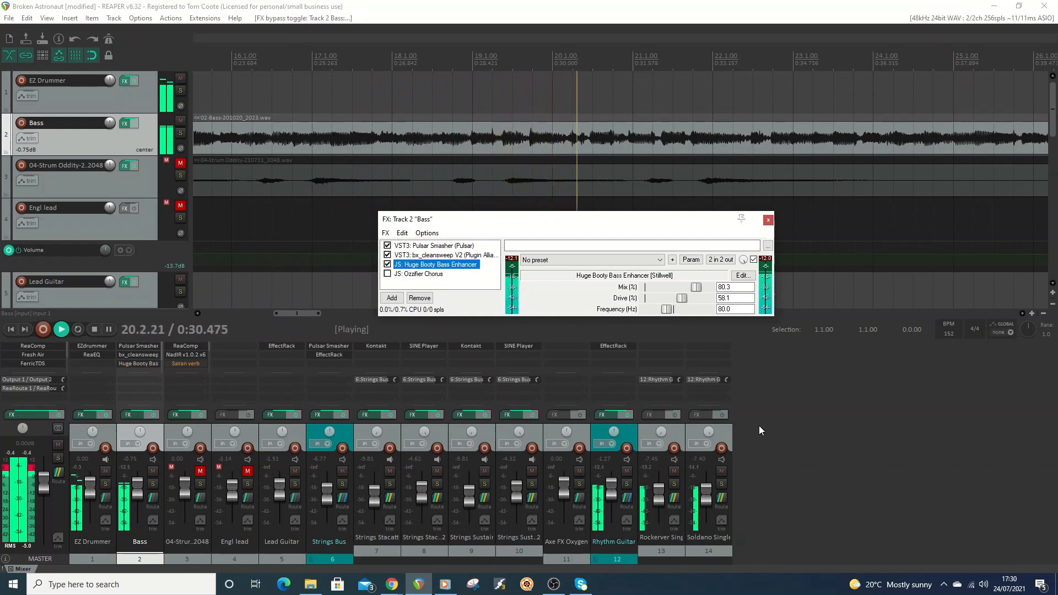
{"action": "left_click", "coordinate": [94, 329]}
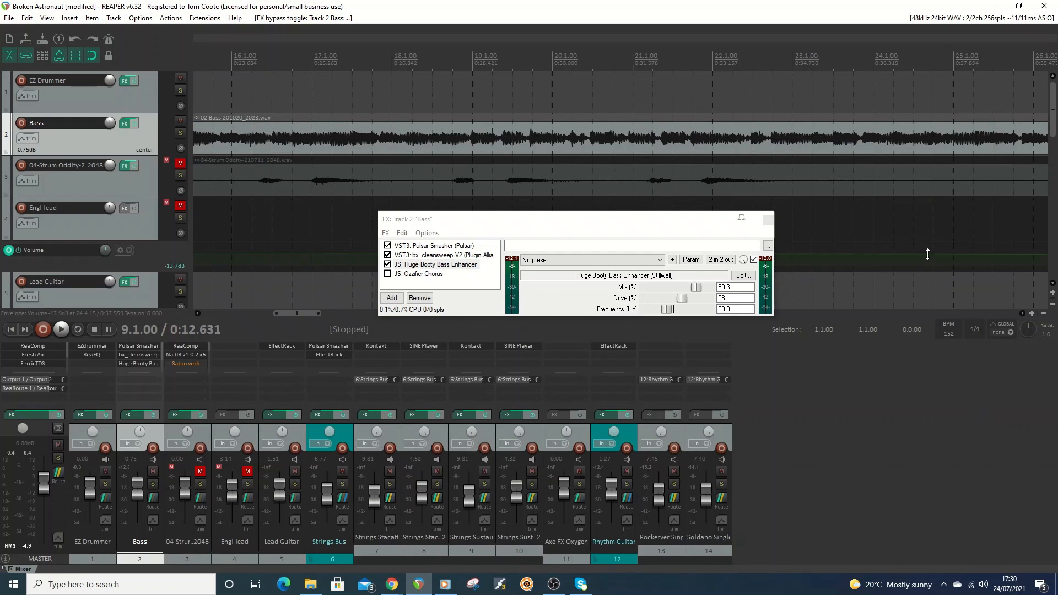
Examine the Huge Booty Bass Enhancer's source code through its filter and enhancement sections, and close the code editor.
{"action": "left_click", "coordinate": [743, 276]}
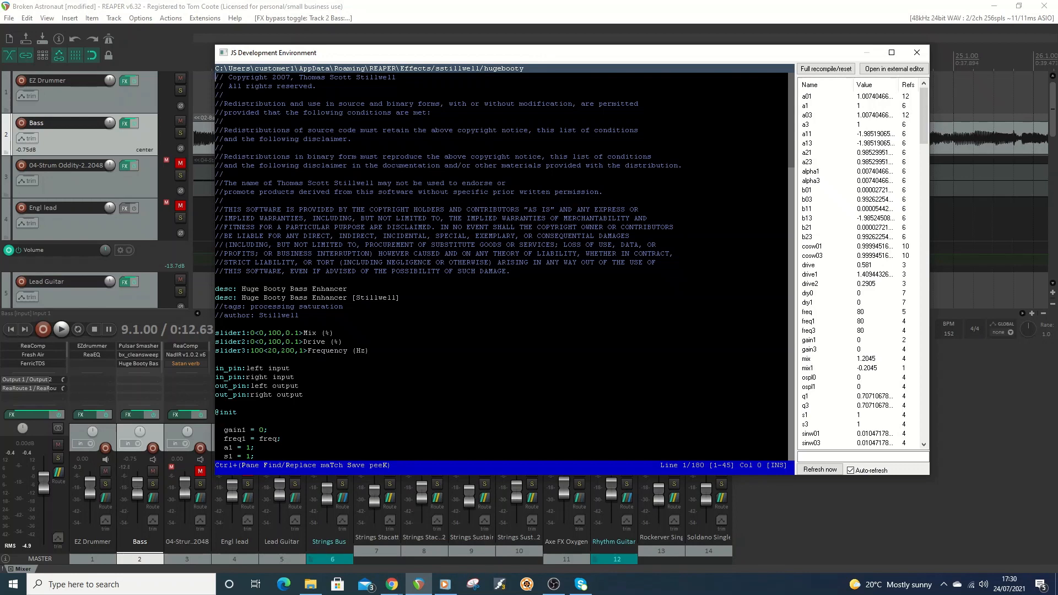
{"action": "scroll", "coordinate": [502, 264], "scroll_direction": "down", "scroll_amount": 20}
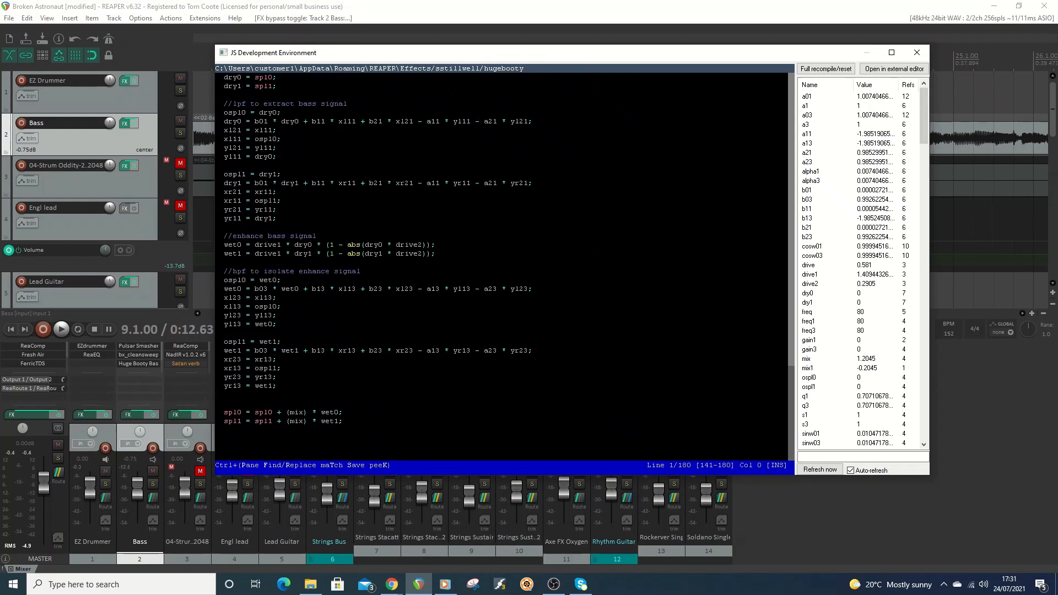
{"action": "scroll", "coordinate": [502, 264], "scroll_direction": "up", "scroll_amount": 6}
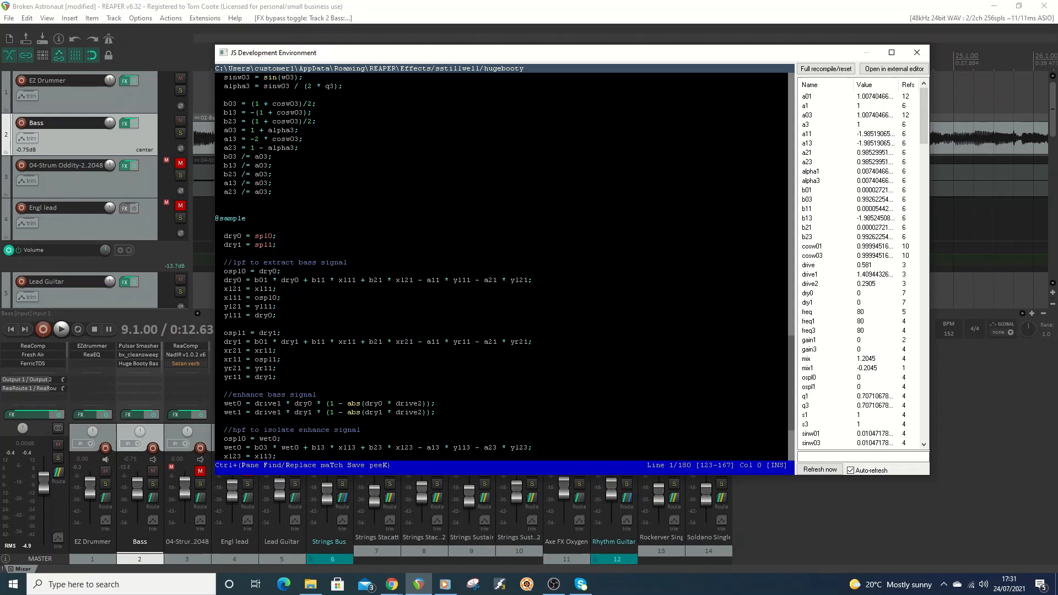
{"action": "scroll", "coordinate": [502, 265], "scroll_direction": "down", "scroll_amount": 2}
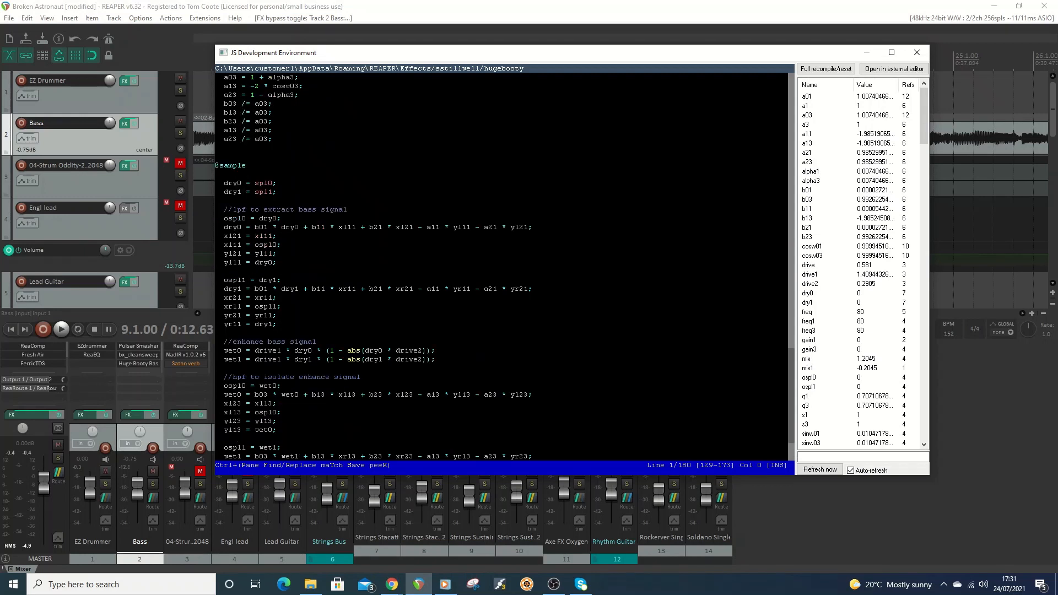
{"action": "scroll", "coordinate": [501, 265], "scroll_direction": "down", "scroll_amount": 2}
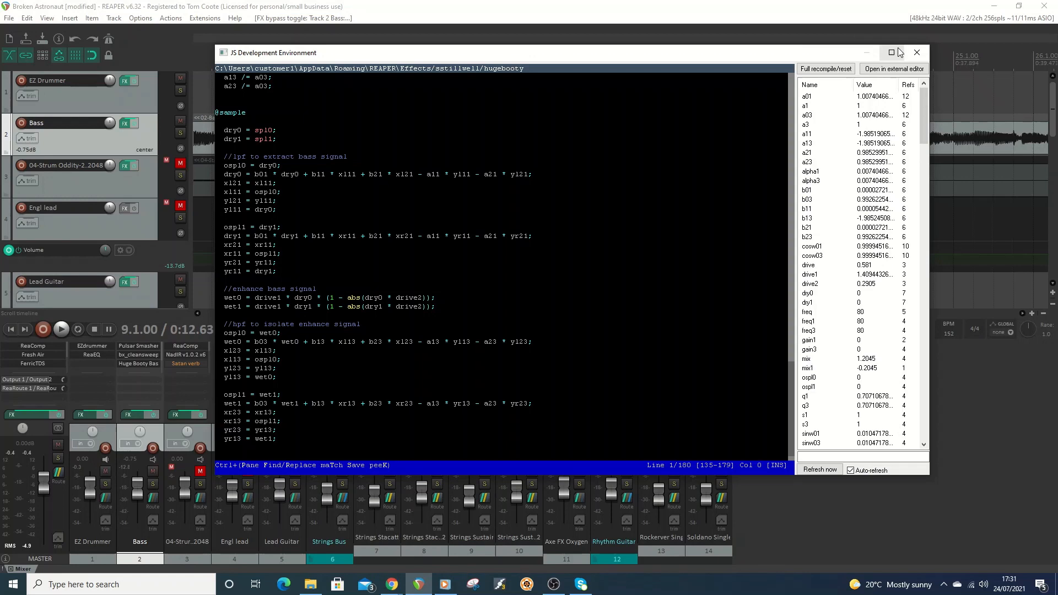
{"action": "left_click", "coordinate": [917, 53]}
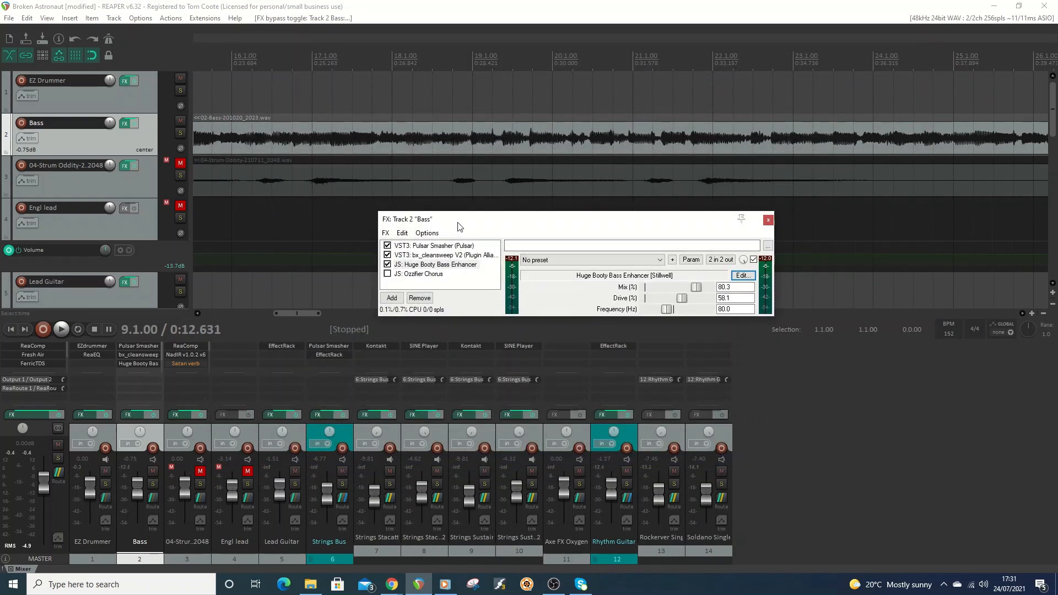
Show the Ozzifier Chorus settings, solo the Bass track and place the edit cursor at bar 12.
{"action": "left_click", "coordinate": [404, 277]}
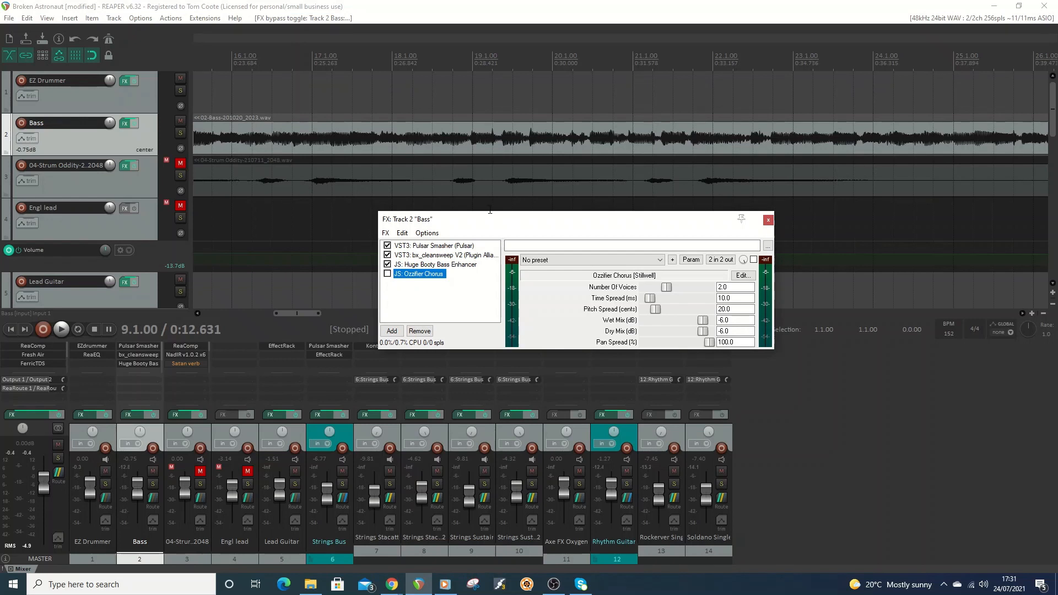
{"action": "left_click", "coordinate": [180, 134]}
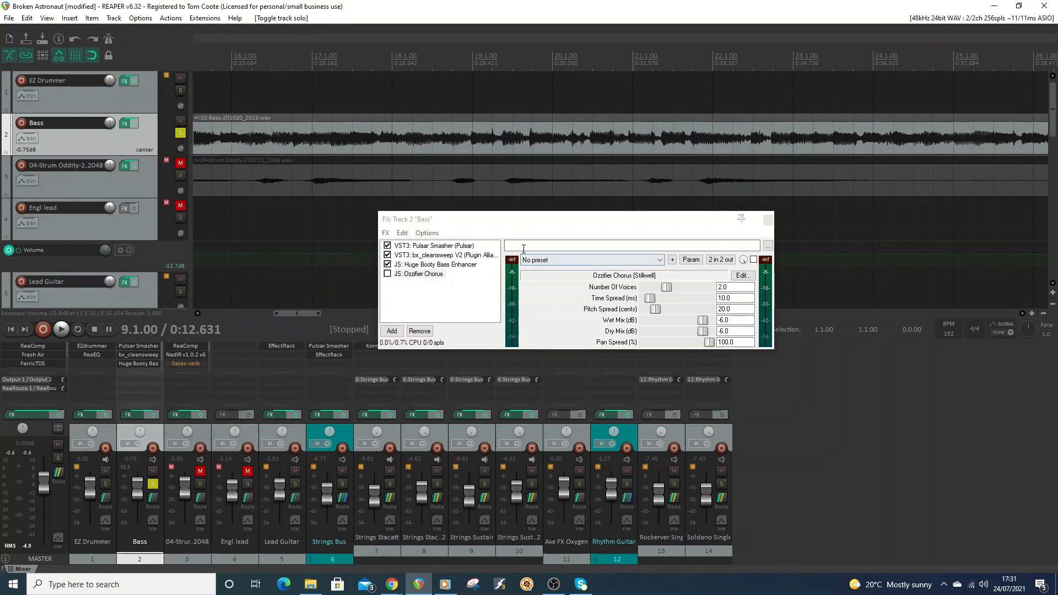
{"action": "left_click_drag", "start_coordinate": [522, 219], "coordinate": [694, 281]}
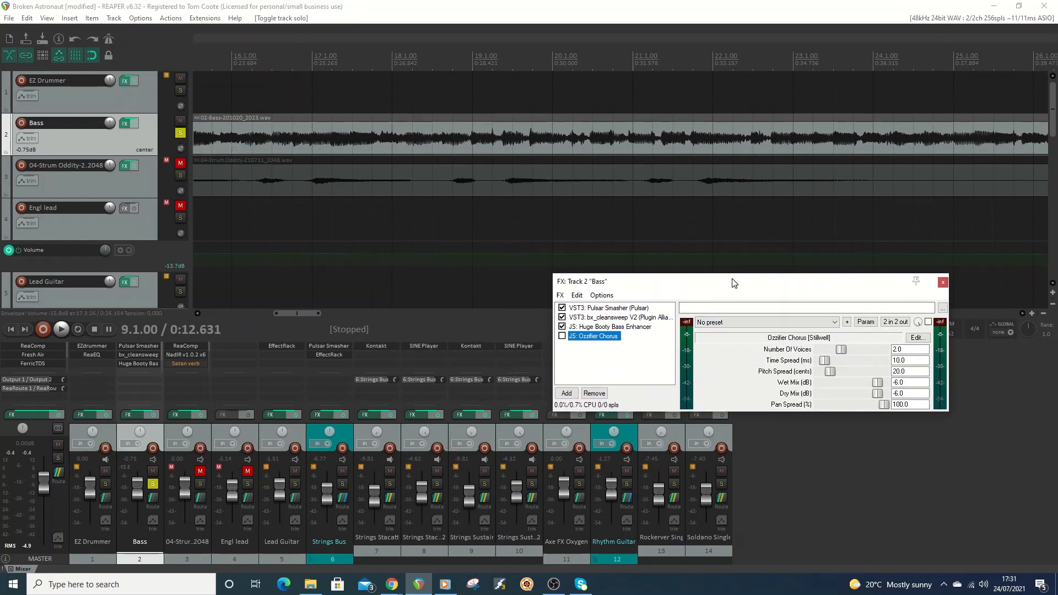
{"action": "left_click", "coordinate": [290, 309]}
{"action": "left_click_drag", "start_coordinate": [293, 313], "coordinate": [257, 314]}
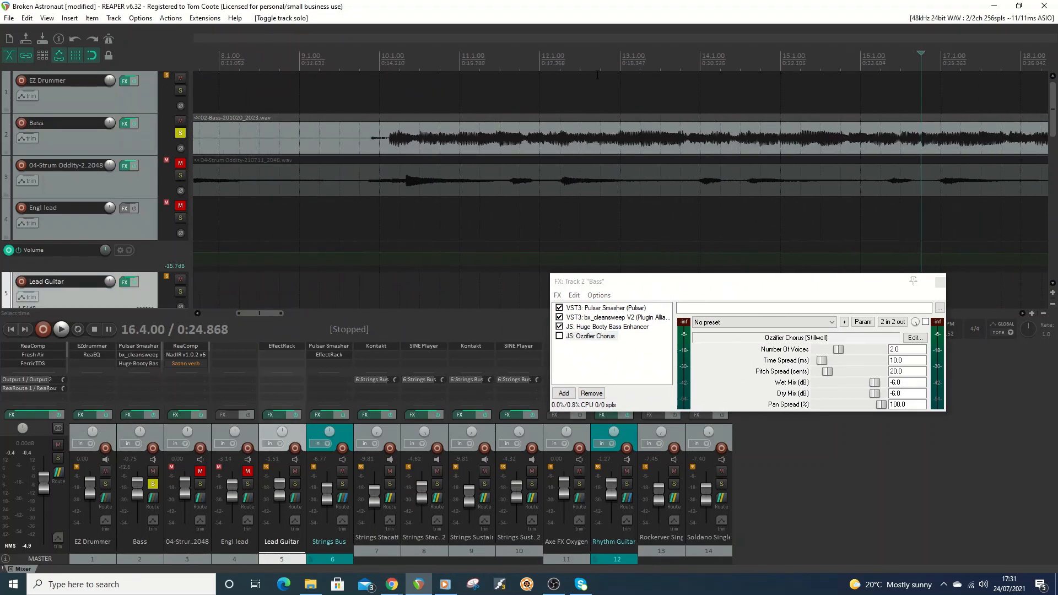
{"action": "left_click", "coordinate": [542, 78]}
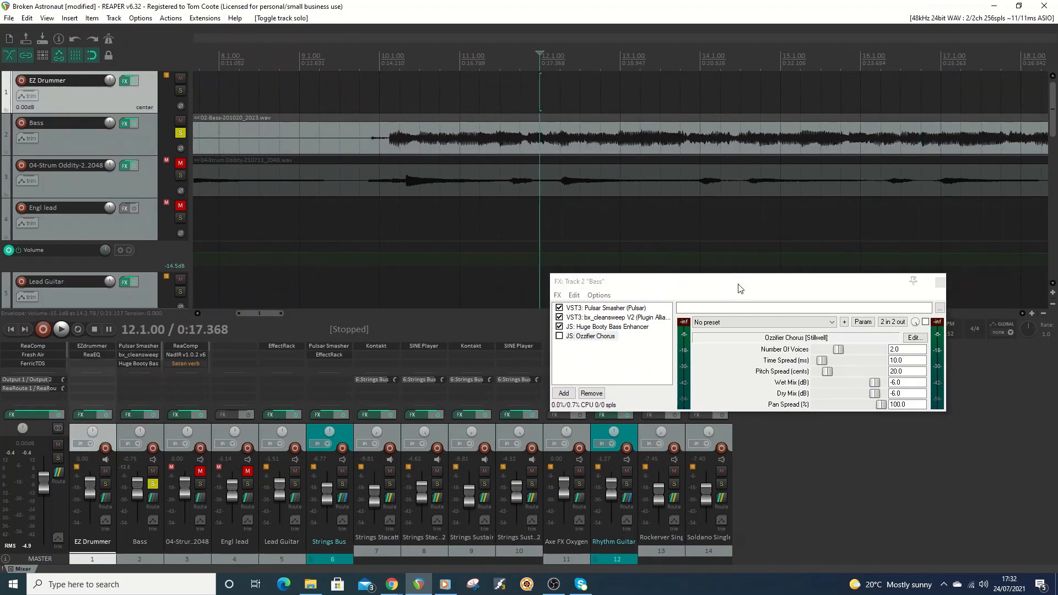
{"action": "left_click_drag", "start_coordinate": [739, 288], "coordinate": [561, 248]}
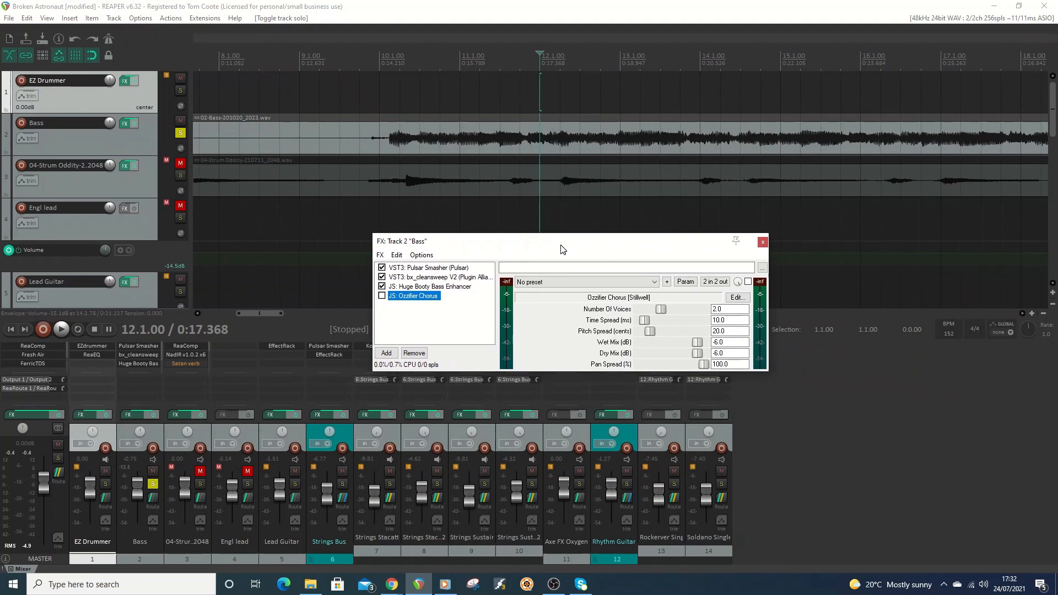
Play the soloed bass from bar 12 and enable the Ozzifier Chorus during playback.
{"action": "left_click", "coordinate": [60, 330]}
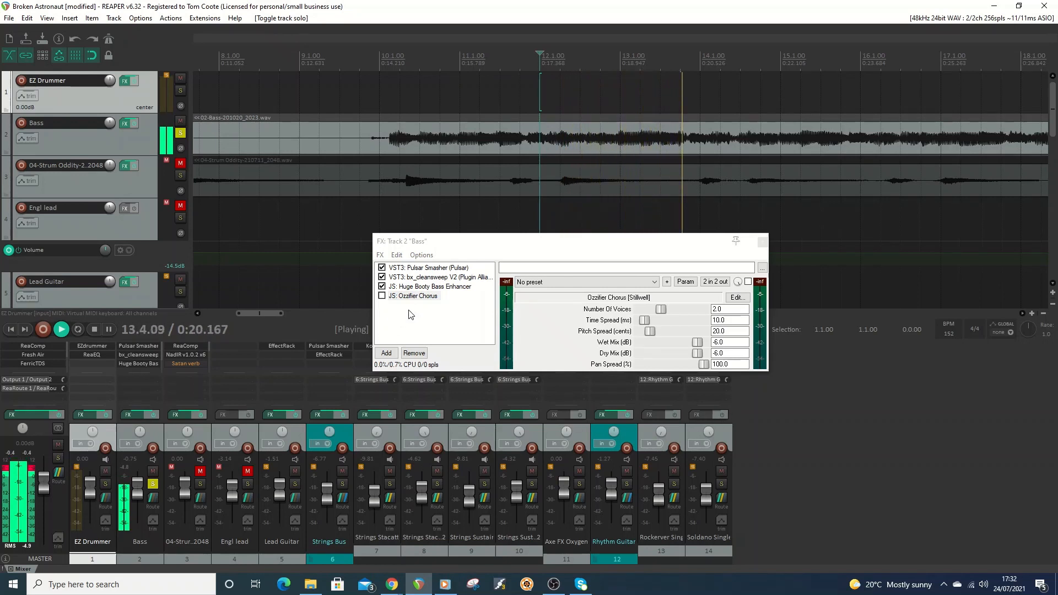
{"action": "left_click", "coordinate": [382, 296]}
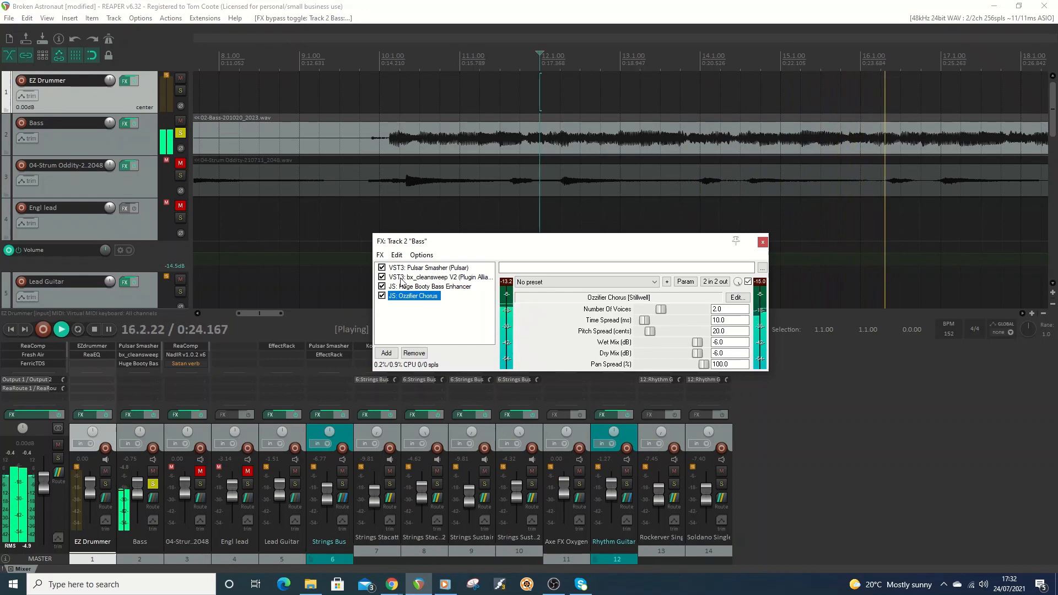
Solo EZ Drummer alongside the bass and compare the sound with the Ozzifier Chorus bypassed and re-enabled.
{"action": "left_click", "coordinate": [181, 90]}
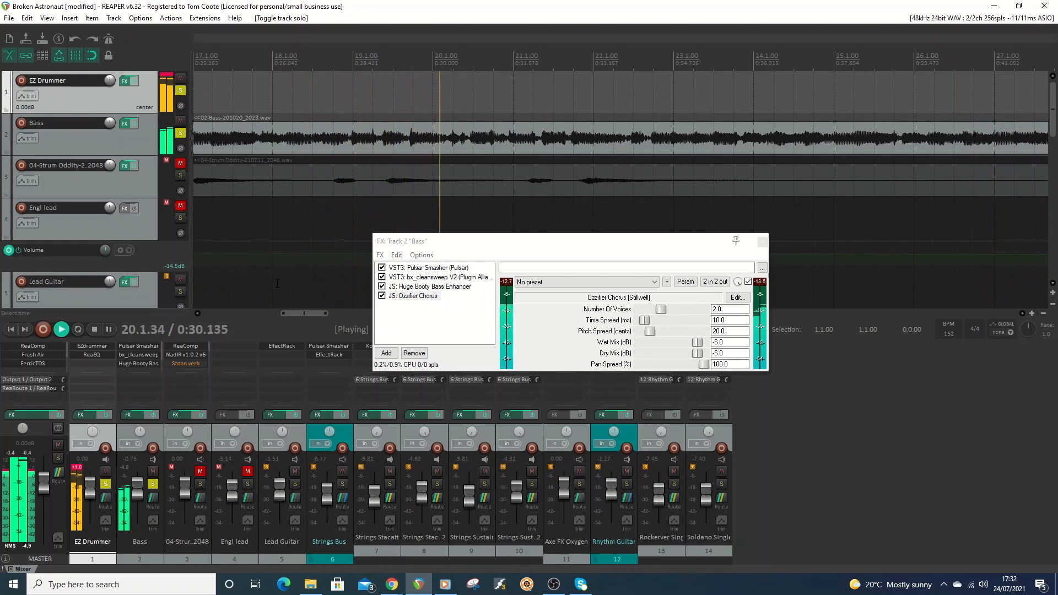
{"action": "left_click", "coordinate": [382, 296]}
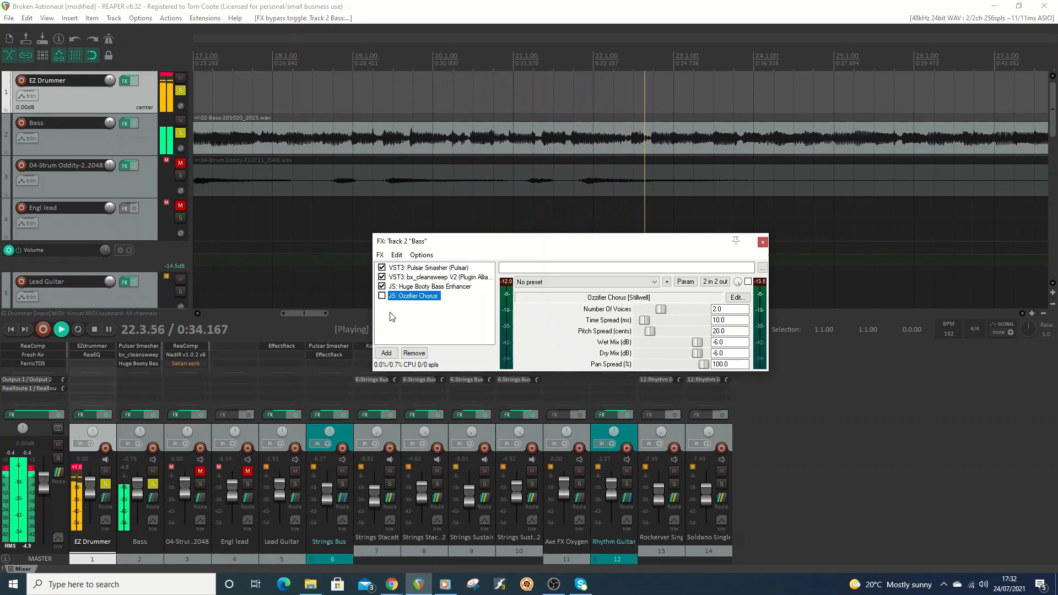
{"action": "left_click", "coordinate": [382, 296]}
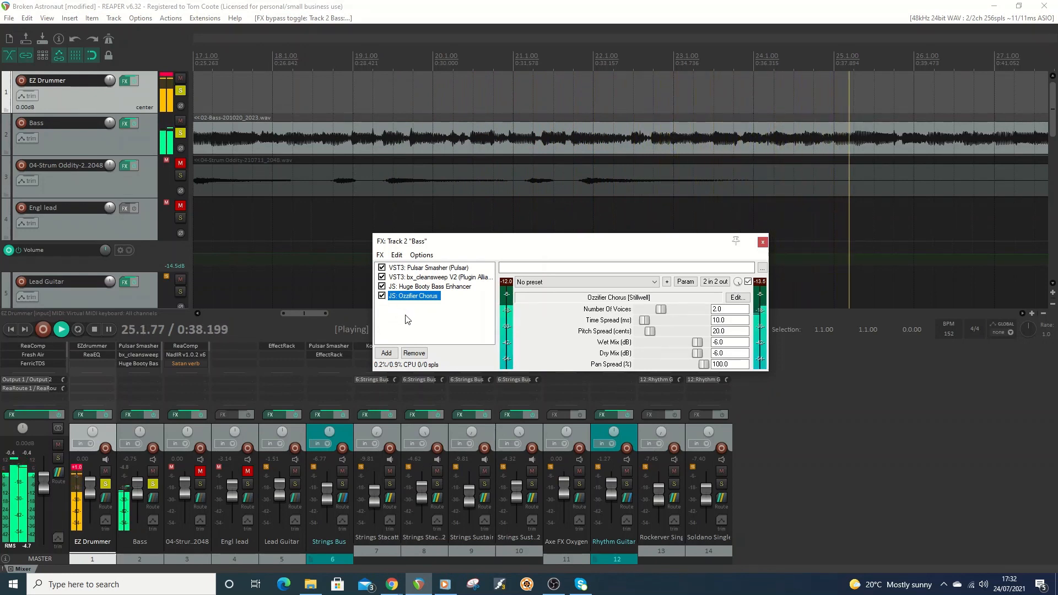
Stop playback and review the Huge Booty Bass Enhancer and Ozzifier Chorus settings in the Bass FX chain.
{"action": "left_click", "coordinate": [94, 331]}
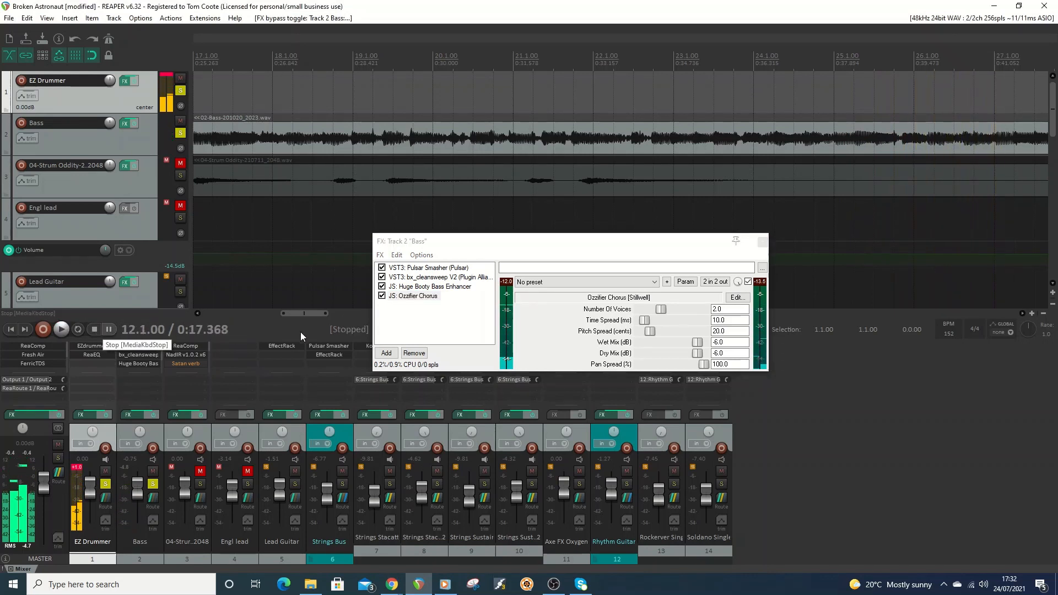
{"action": "left_click", "coordinate": [432, 288]}
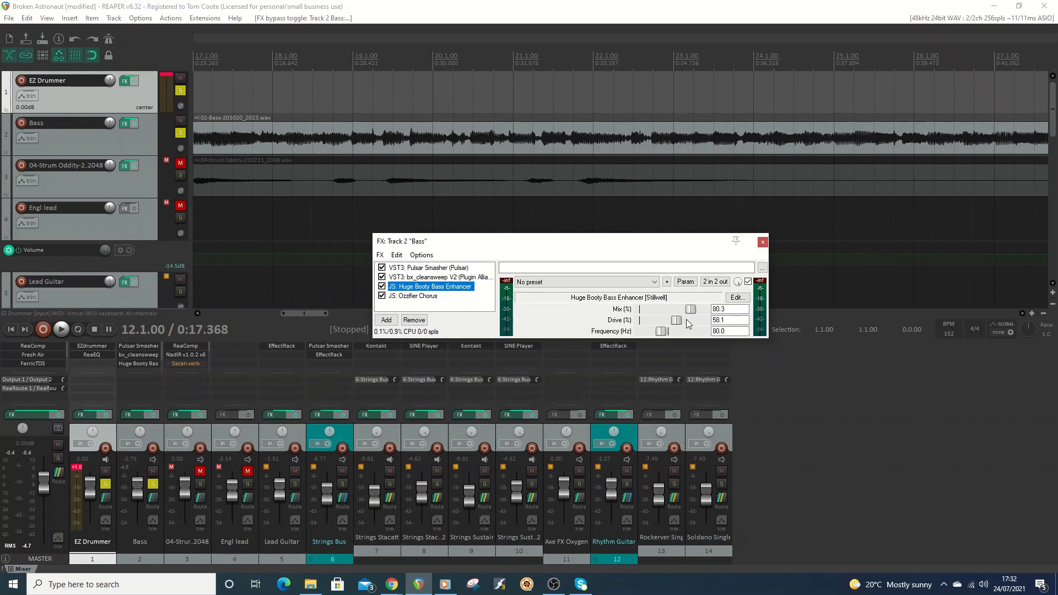
{"action": "left_click", "coordinate": [415, 297]}
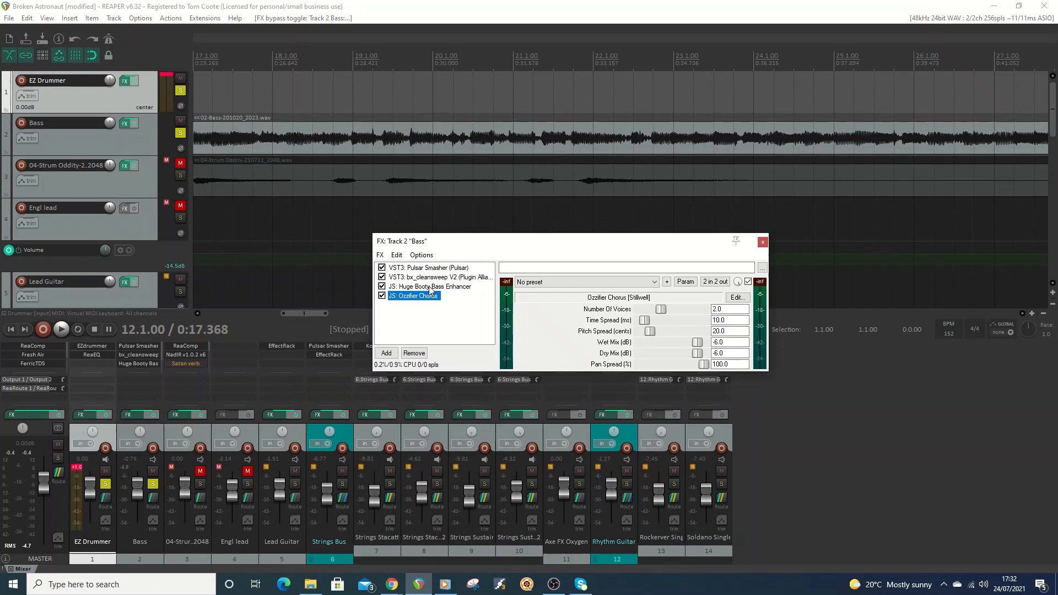
Search for "reeq" and add the JS ReEQ plugin to the Bass track's FX chain, repositioning the FX window for a full view.
{"action": "left_click_drag", "start_coordinate": [532, 246], "coordinate": [490, 228]}
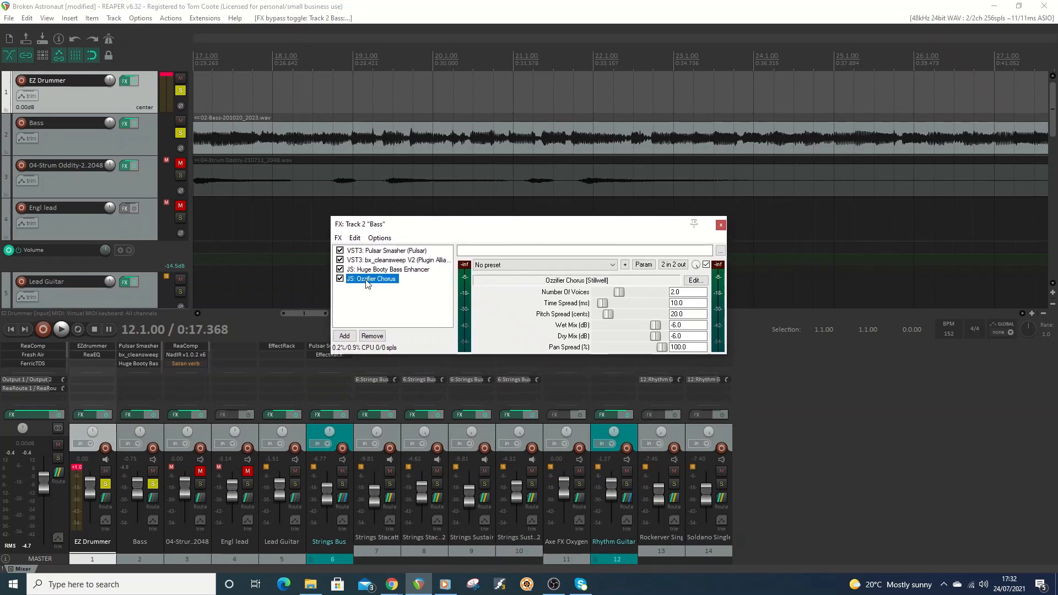
{"action": "left_click", "coordinate": [345, 336]}
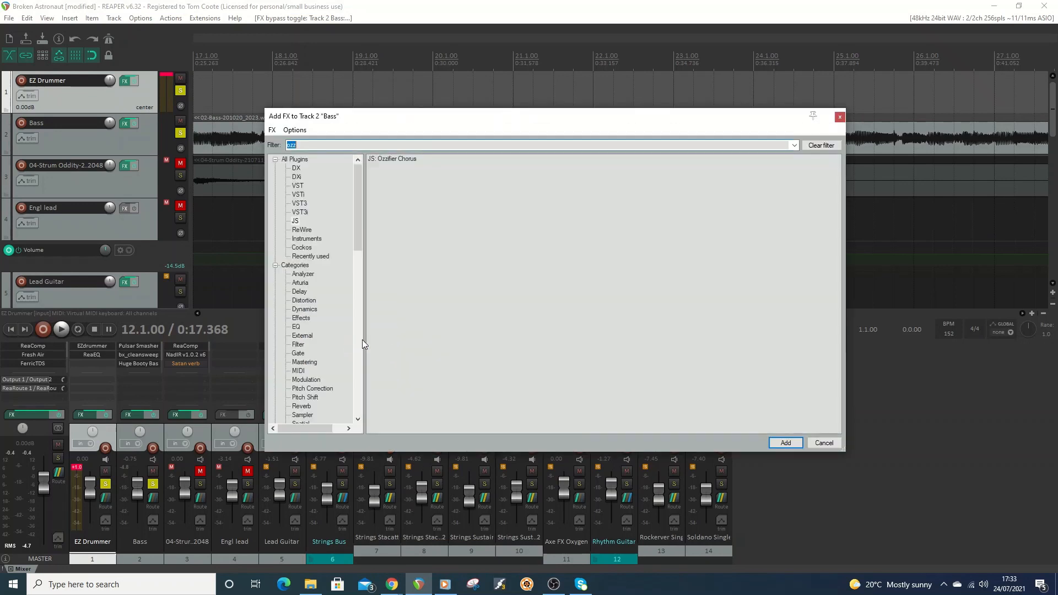
{"action": "type", "text": "reeq"}
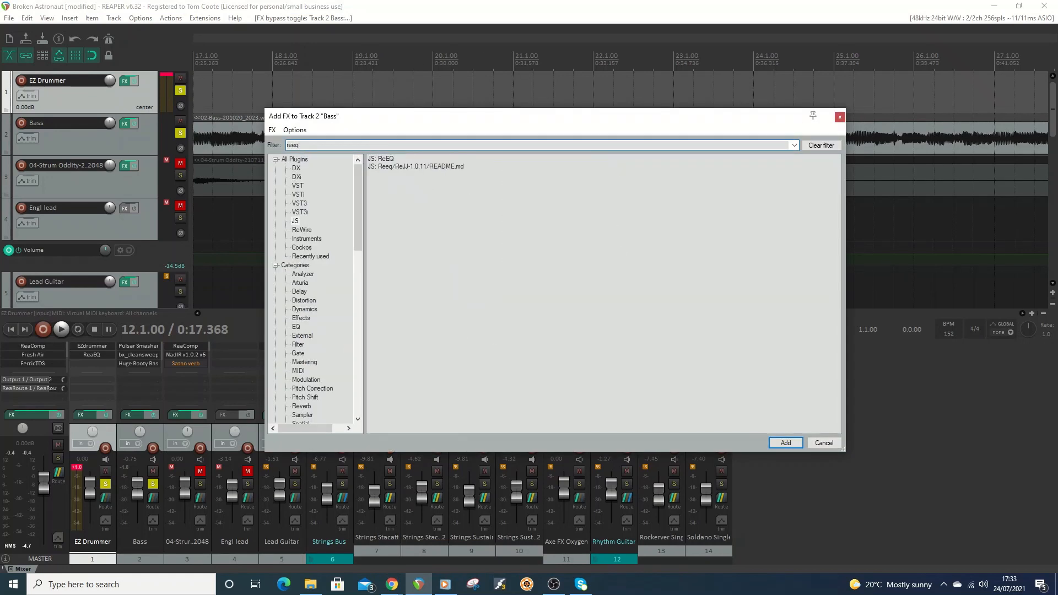
{"action": "double_click", "coordinate": [384, 159]}
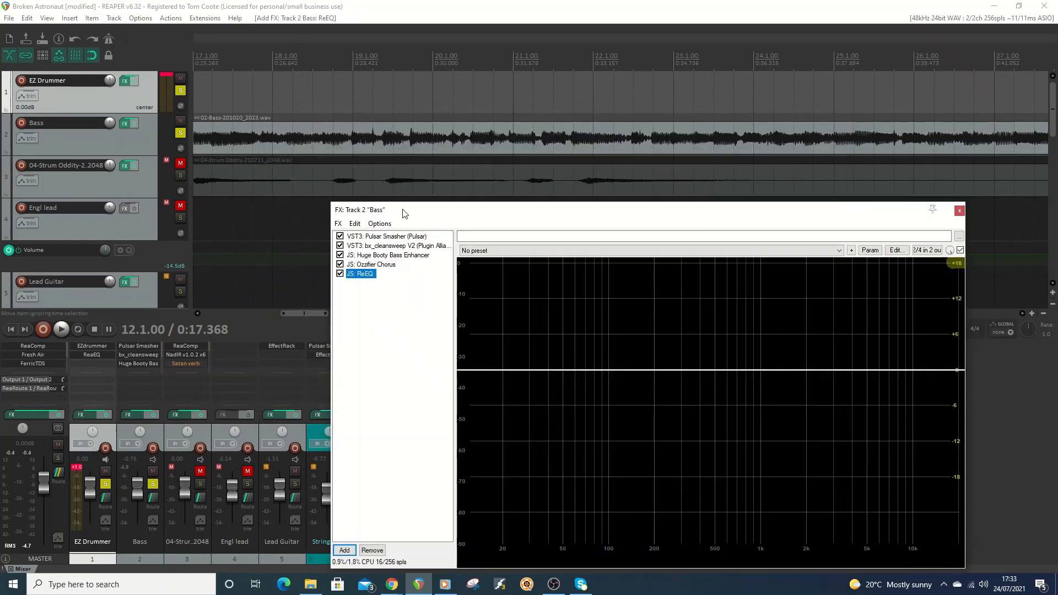
{"action": "left_click_drag", "start_coordinate": [714, 215], "coordinate": [595, 73]}
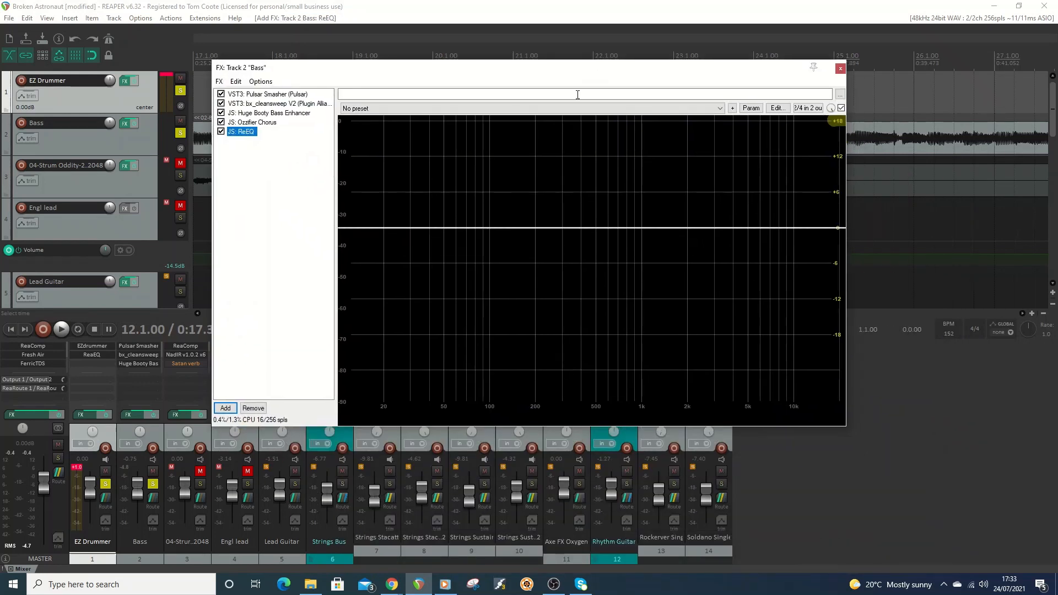
Create two ReEQ bands: a boost of about 12 dB near 50 Hz and a 6.12 dB cut at 1.96 kHz.
{"action": "double_click", "coordinate": [440, 231]}
{"action": "left_click_drag", "start_coordinate": [439, 232], "coordinate": [443, 156]}
{"action": "double_click", "coordinate": [709, 228]}
{"action": "left_click_drag", "start_coordinate": [713, 231], "coordinate": [685, 263]}
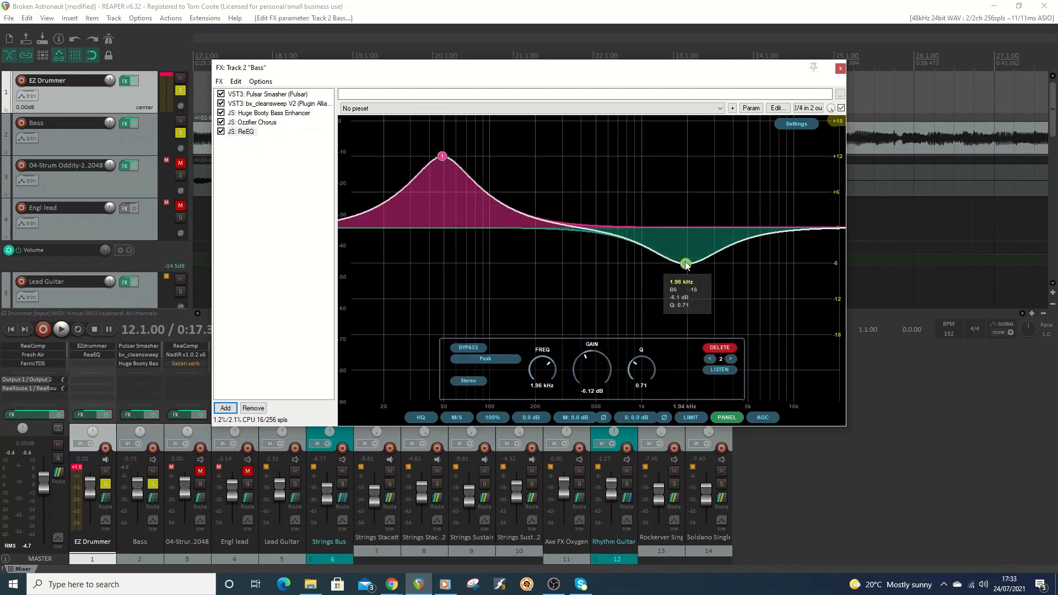
Try the High Cut (Butterworth) shape on the second ReEQ band, and change it to Band Pass.
{"action": "left_click", "coordinate": [496, 359]}
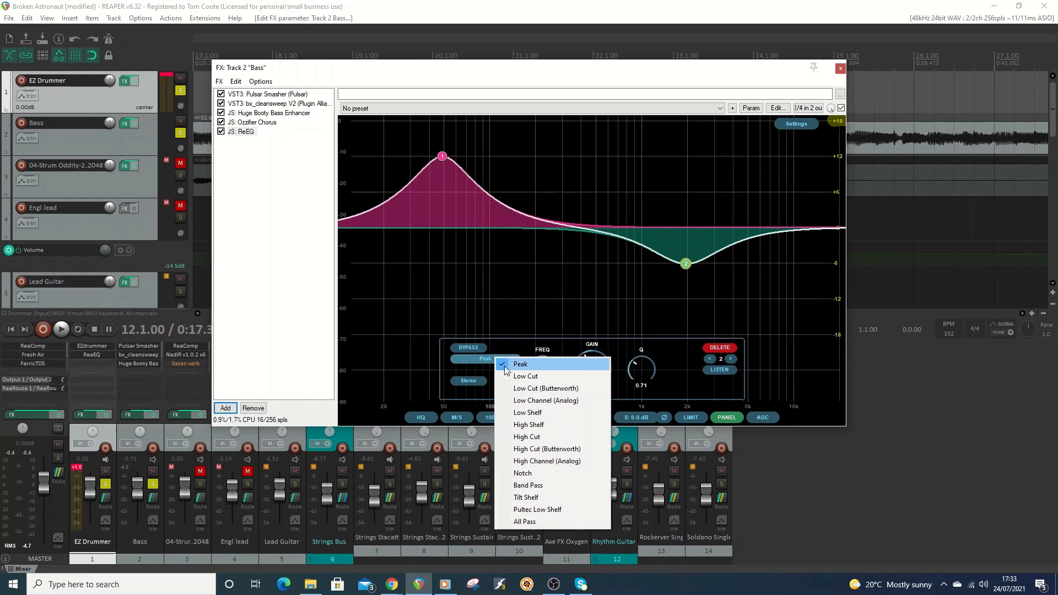
{"action": "left_click", "coordinate": [528, 451]}
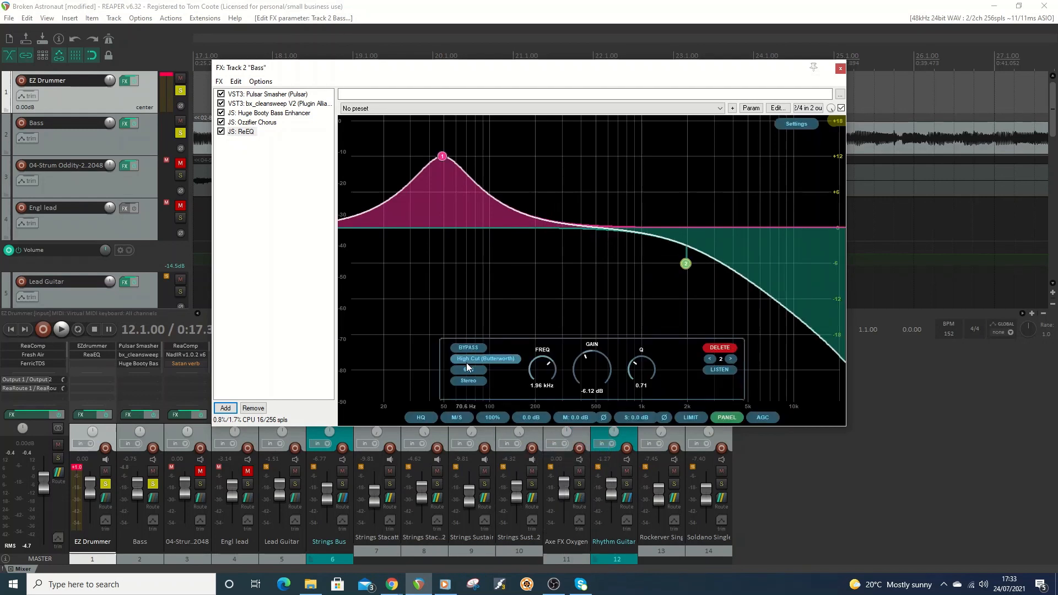
{"action": "left_click", "coordinate": [470, 361]}
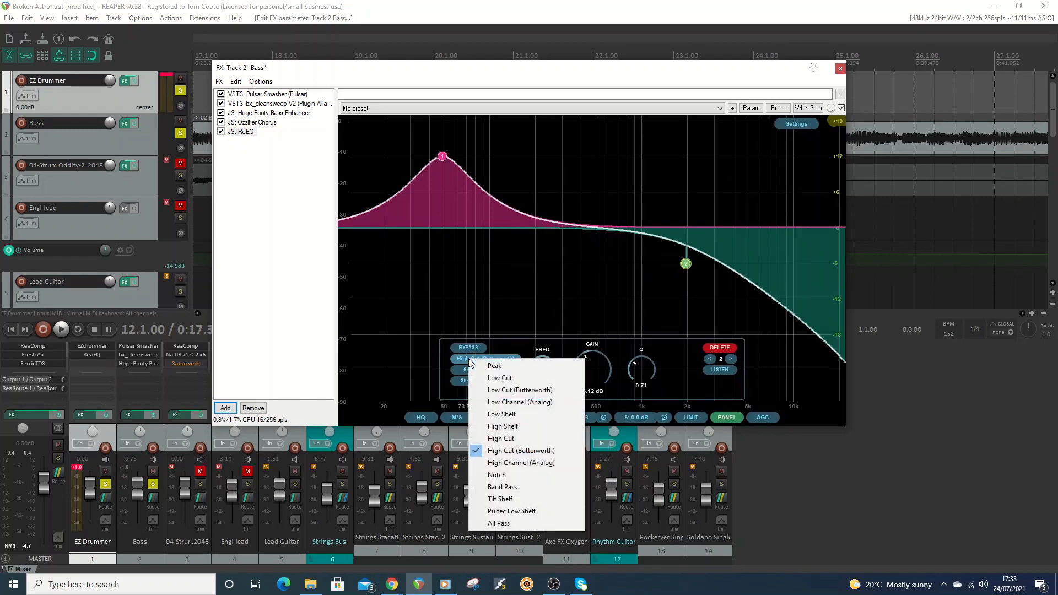
{"action": "left_click", "coordinate": [504, 488]}
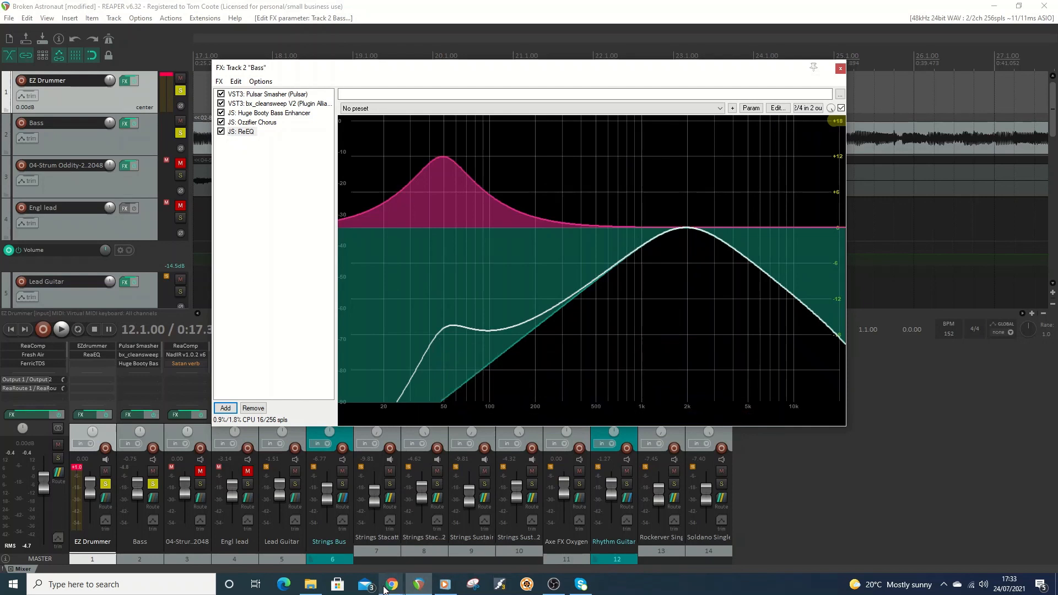
Switch to Chrome, examine the ReEQ and ReSpectrum forum thread down to its installation notes, and return to the ReaPack page.
{"action": "mouse_move", "coordinate": [389, 586]}
{"action": "left_click", "coordinate": [408, 547]}
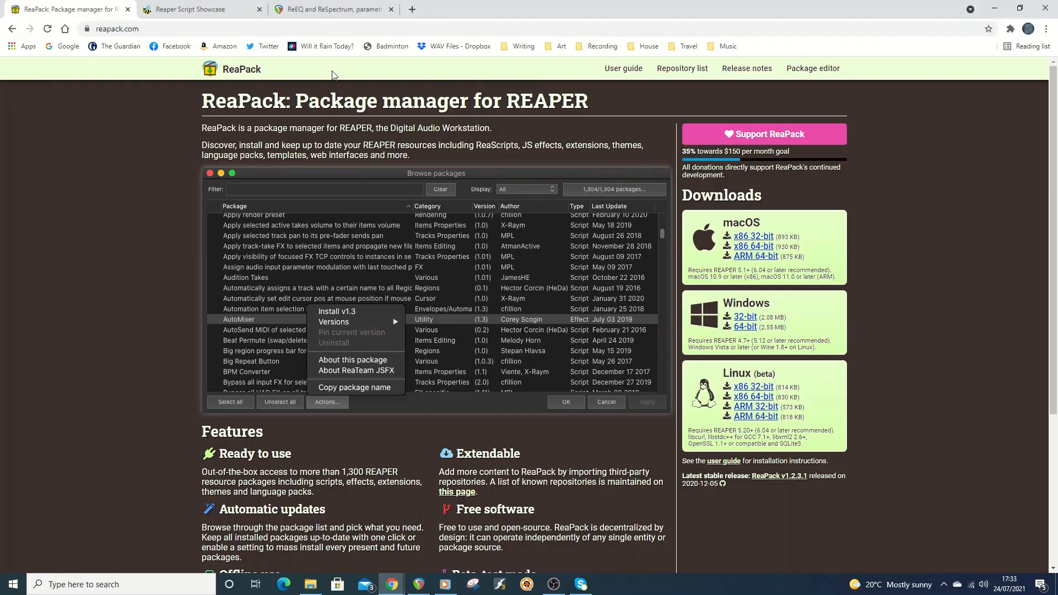
{"action": "left_click", "coordinate": [333, 9]}
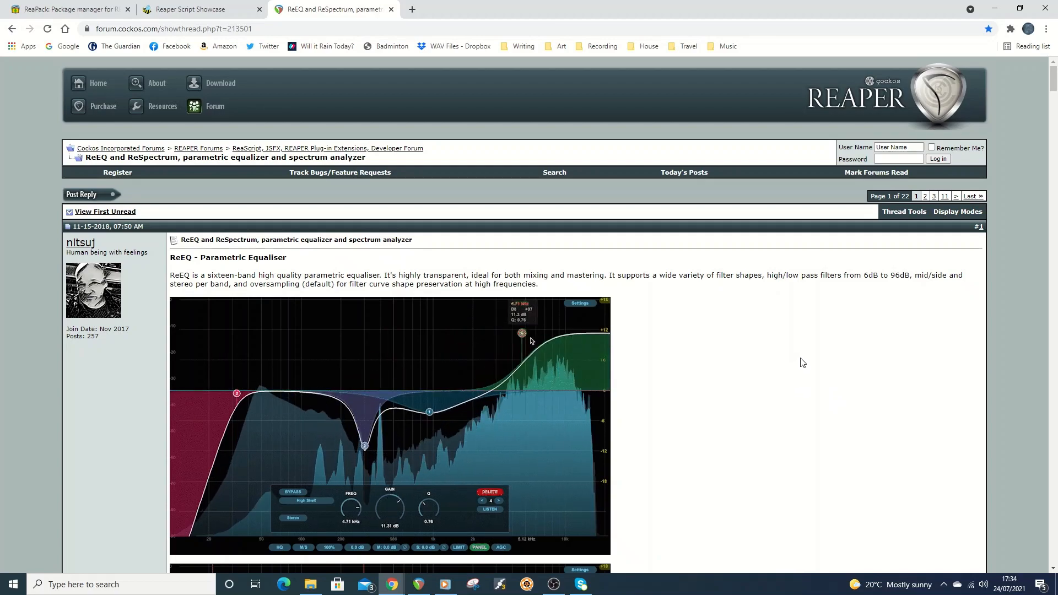
{"action": "scroll", "coordinate": [800, 366], "scroll_direction": "down", "scroll_amount": 15}
{"action": "scroll", "coordinate": [810, 364], "scroll_direction": "down", "scroll_amount": 14}
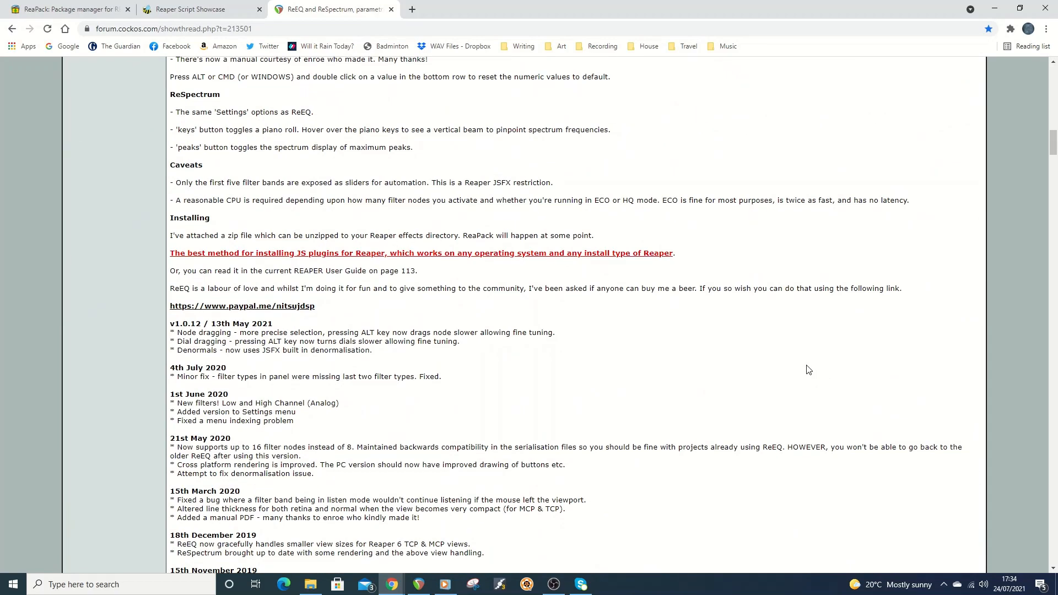
{"action": "scroll", "coordinate": [802, 386], "scroll_direction": "up", "scroll_amount": 10}
{"action": "scroll", "coordinate": [799, 395], "scroll_direction": "up", "scroll_amount": 20}
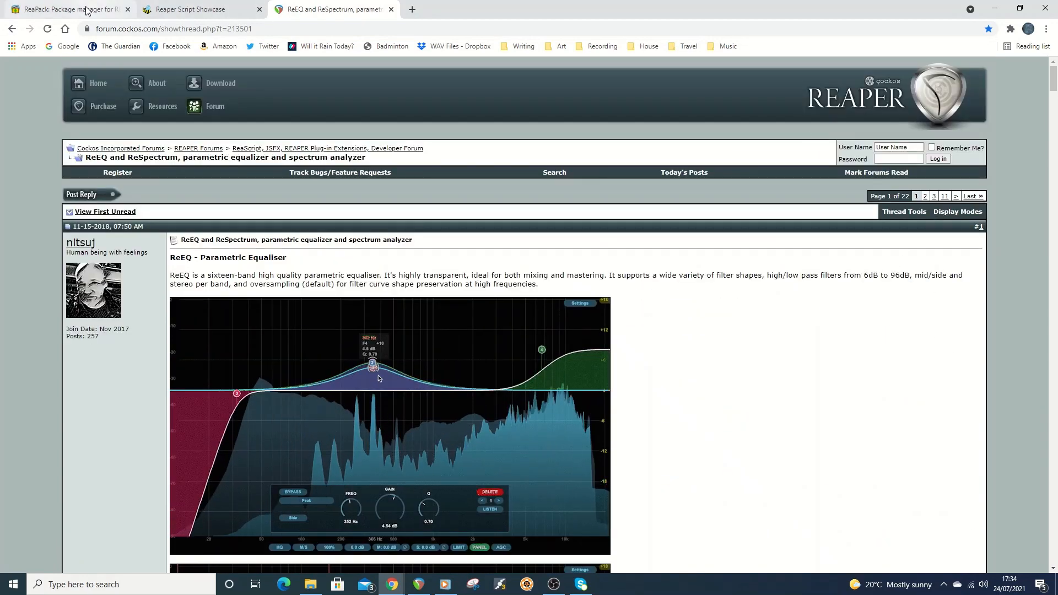
{"action": "left_click", "coordinate": [67, 9]}
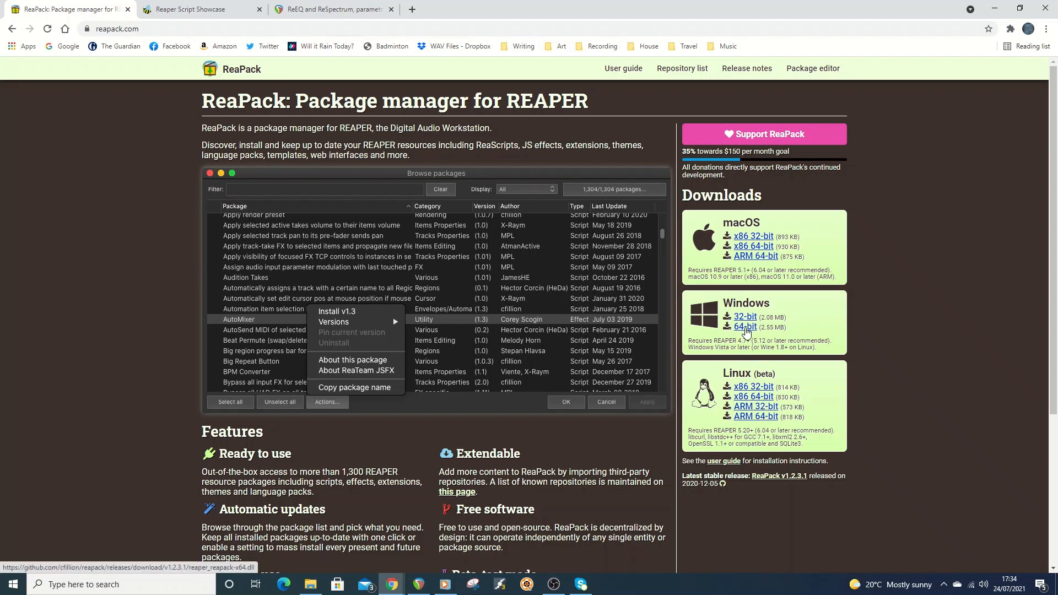
Switch back to REAPER, close the Bass FX chain, and view the REAPER resource folder in File Explorer before closing it.
{"action": "left_click", "coordinate": [419, 585]}
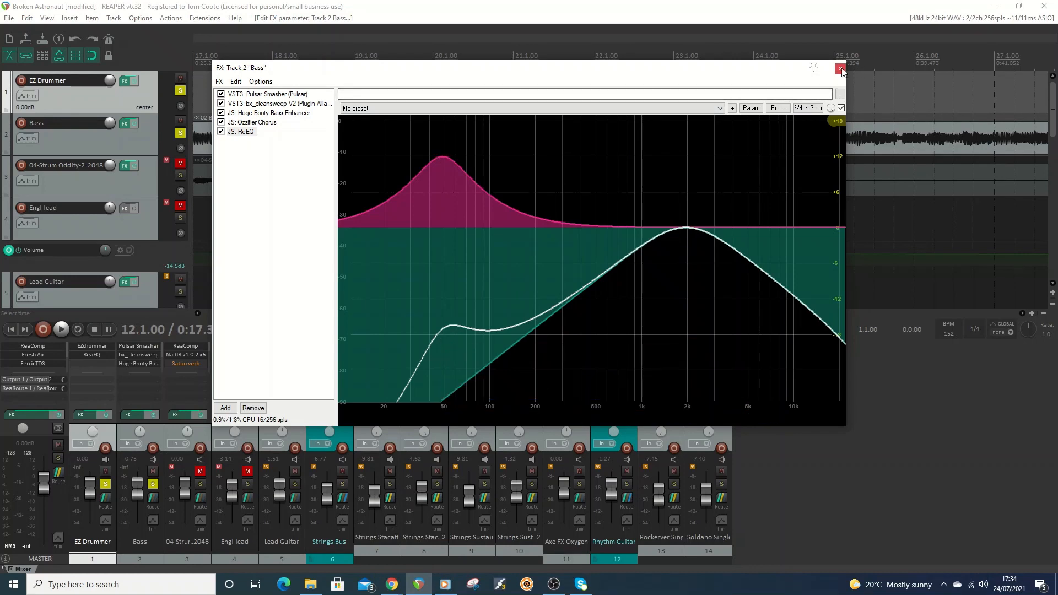
{"action": "left_click", "coordinate": [840, 68]}
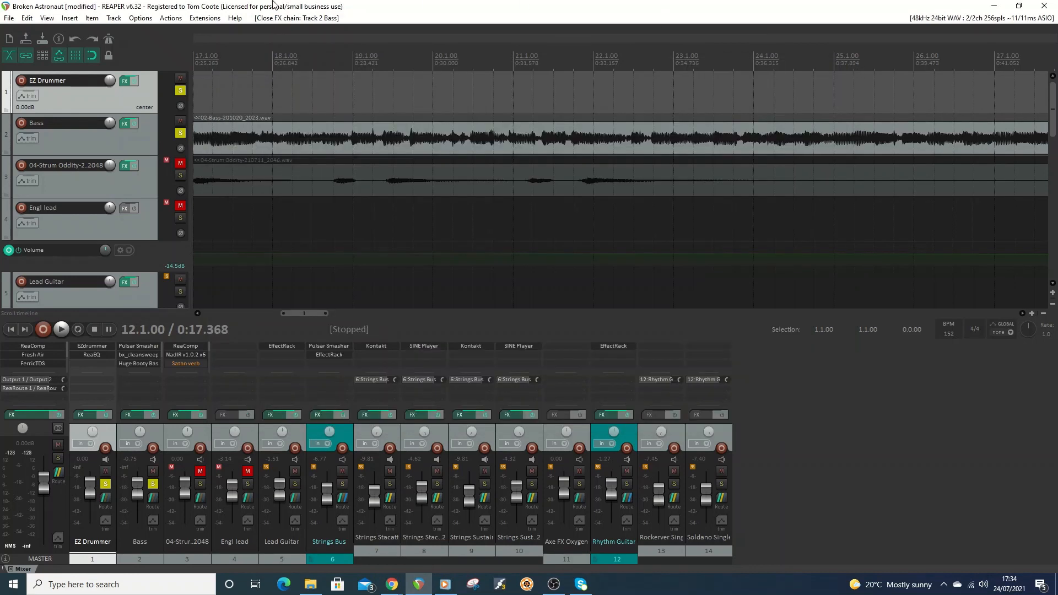
{"action": "left_click", "coordinate": [170, 19]}
{"action": "mouse_move", "coordinate": [143, 20]}
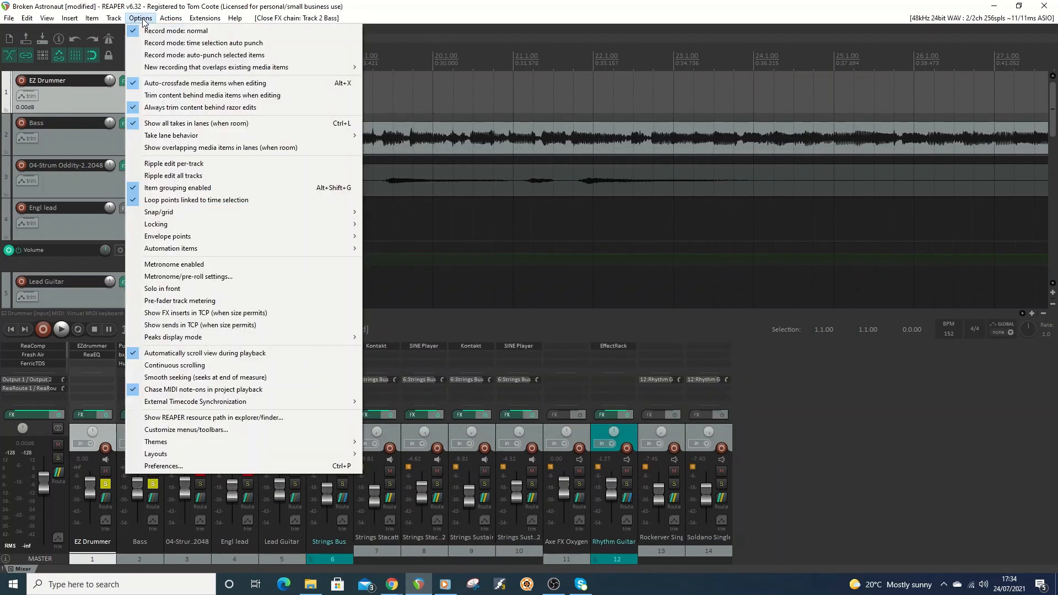
{"action": "left_click", "coordinate": [202, 420]}
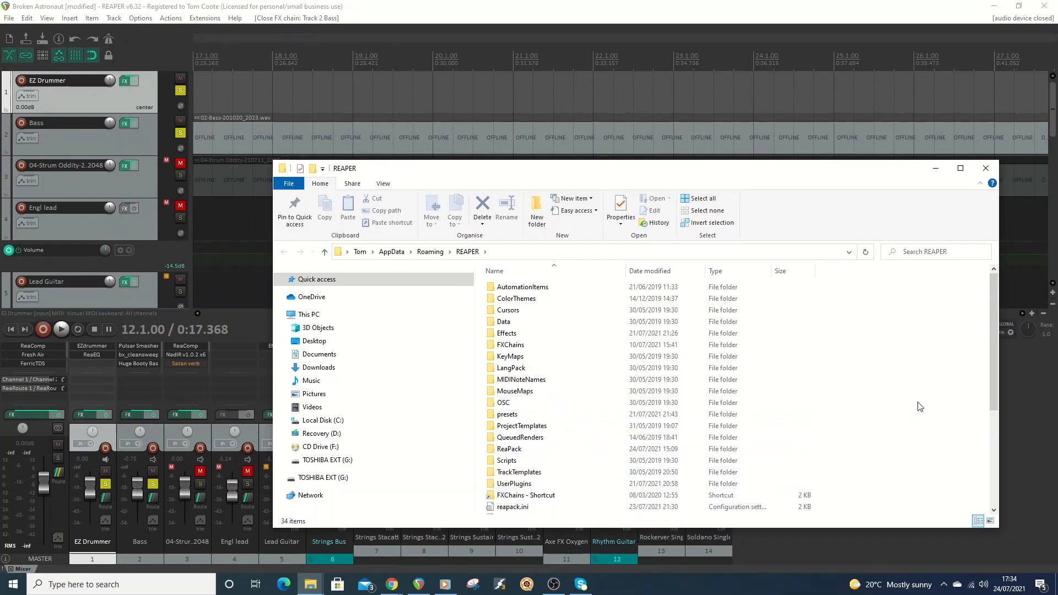
{"action": "left_click", "coordinate": [986, 168]}
View ReaPack's repository manager and its repository import dialog, dismissing the import without entering a URL.
{"action": "left_click", "coordinate": [204, 18]}
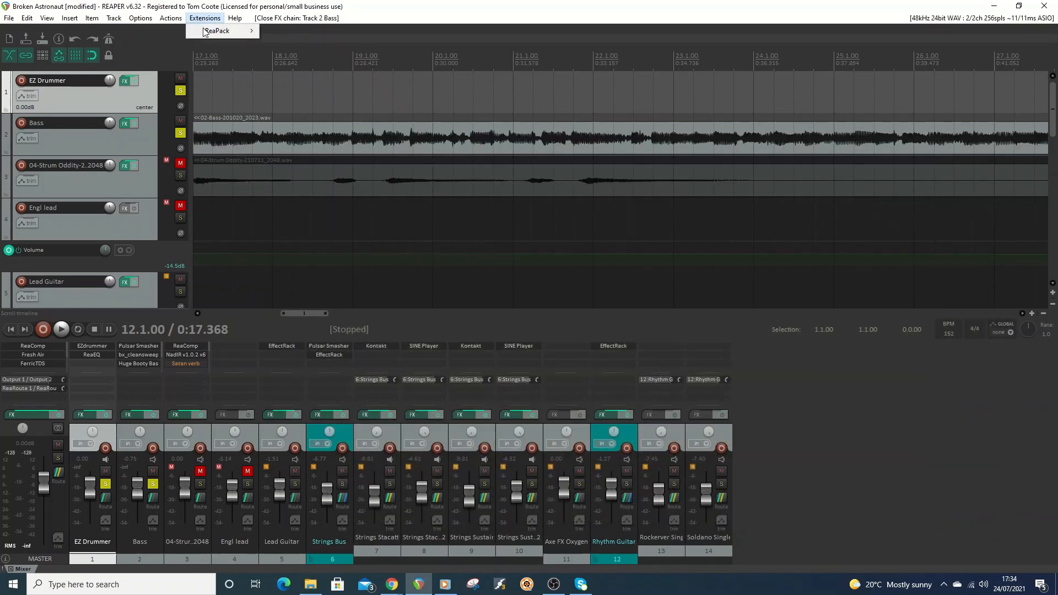
{"action": "mouse_move", "coordinate": [206, 33]}
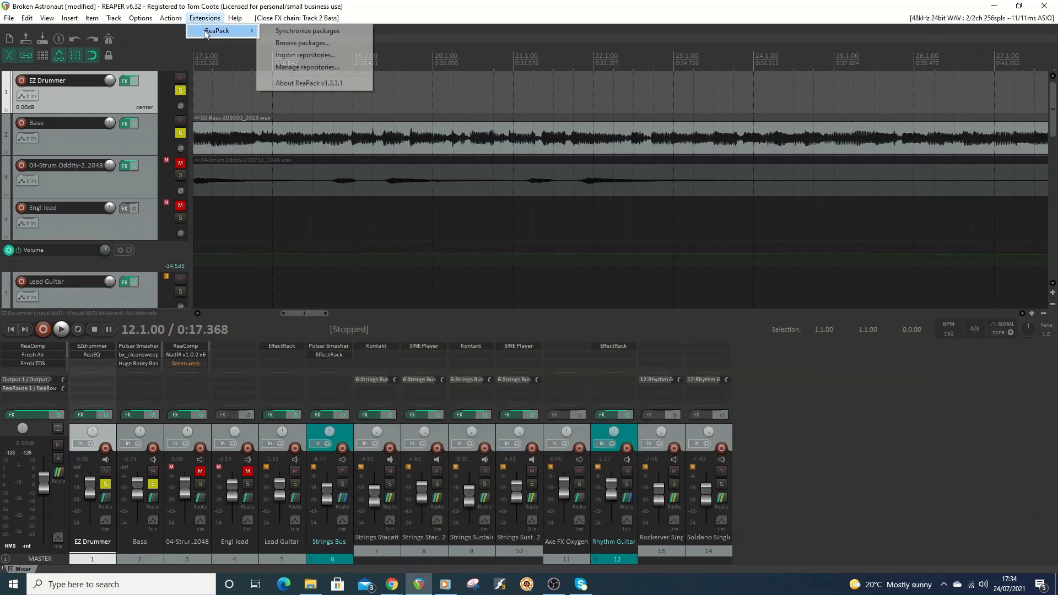
{"action": "left_click", "coordinate": [308, 68]}
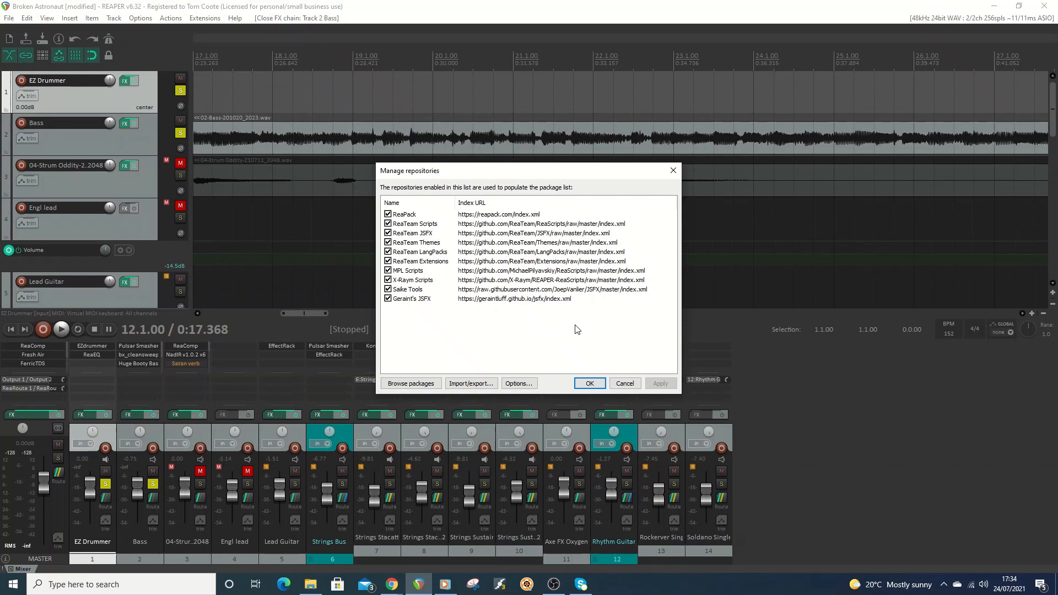
{"action": "left_click", "coordinate": [472, 385]}
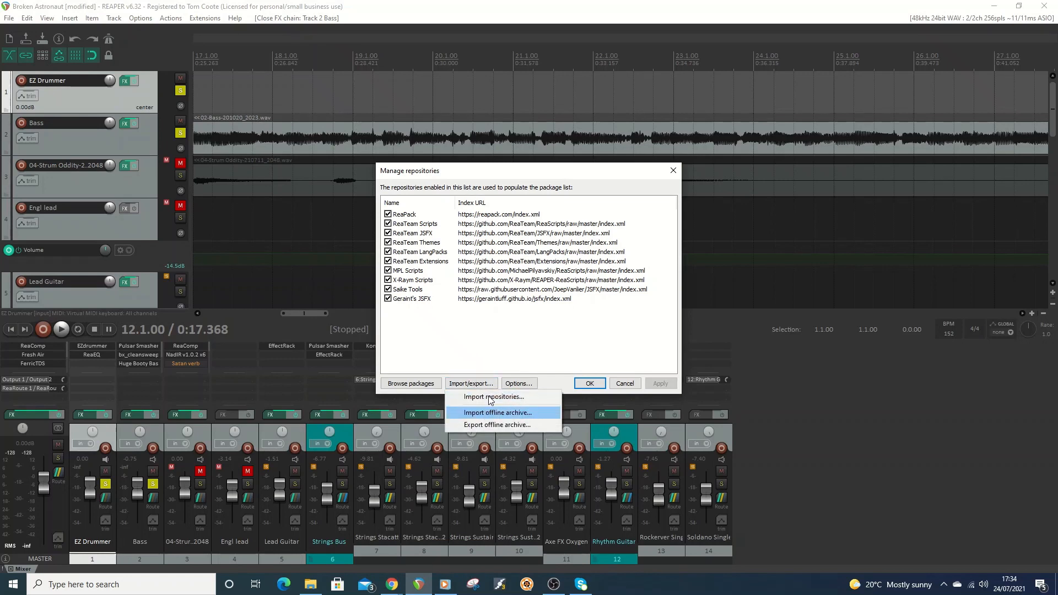
{"action": "left_click", "coordinate": [490, 398]}
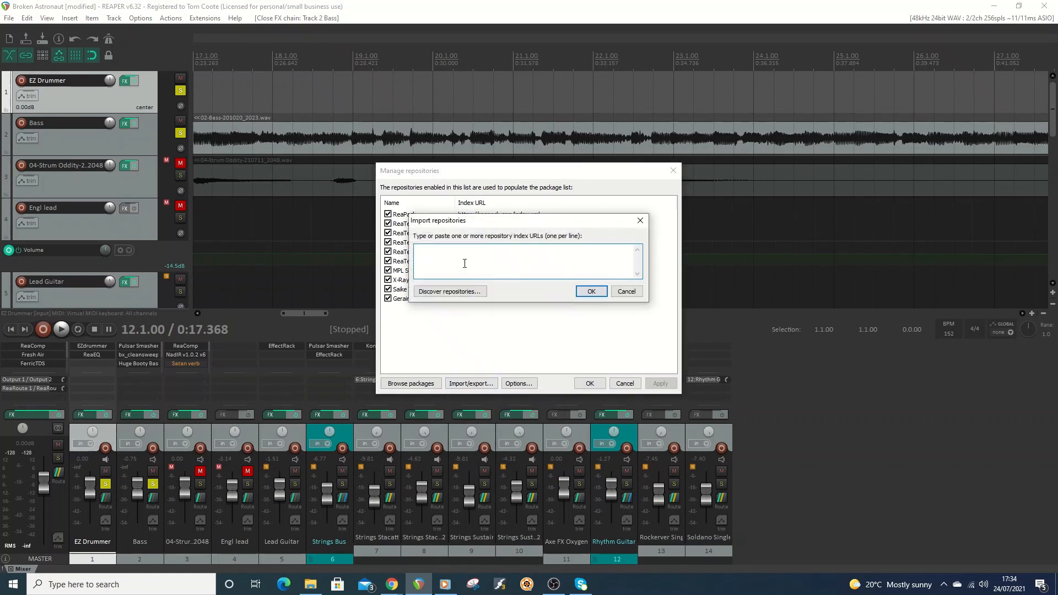
{"action": "left_click", "coordinate": [594, 291]}
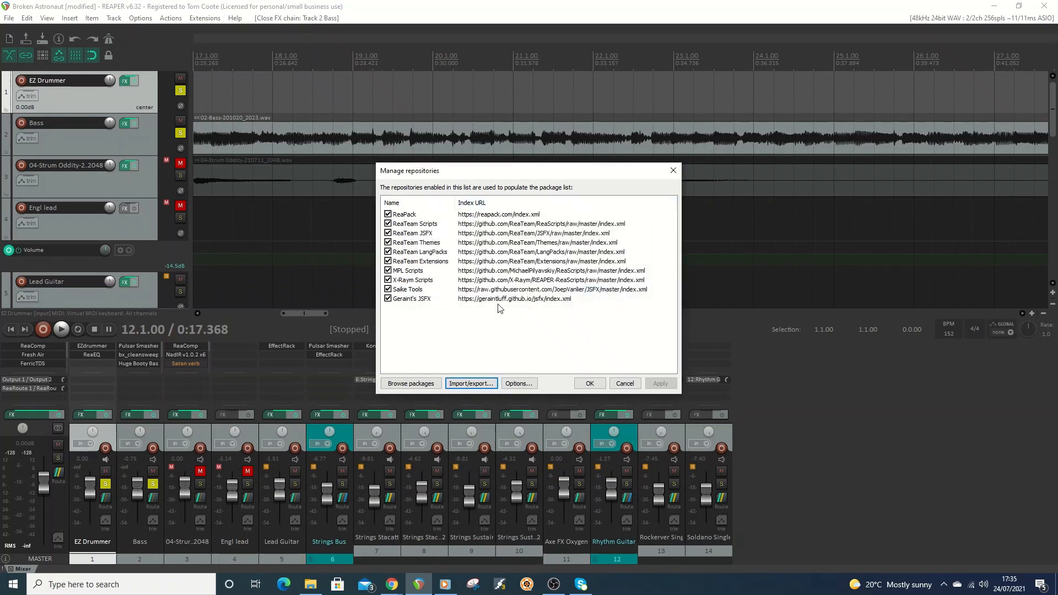
Browse the ReaPack packages, show the install options for Drums to MIDI, and close the package browser and repository manager.
{"action": "left_click", "coordinate": [433, 383]}
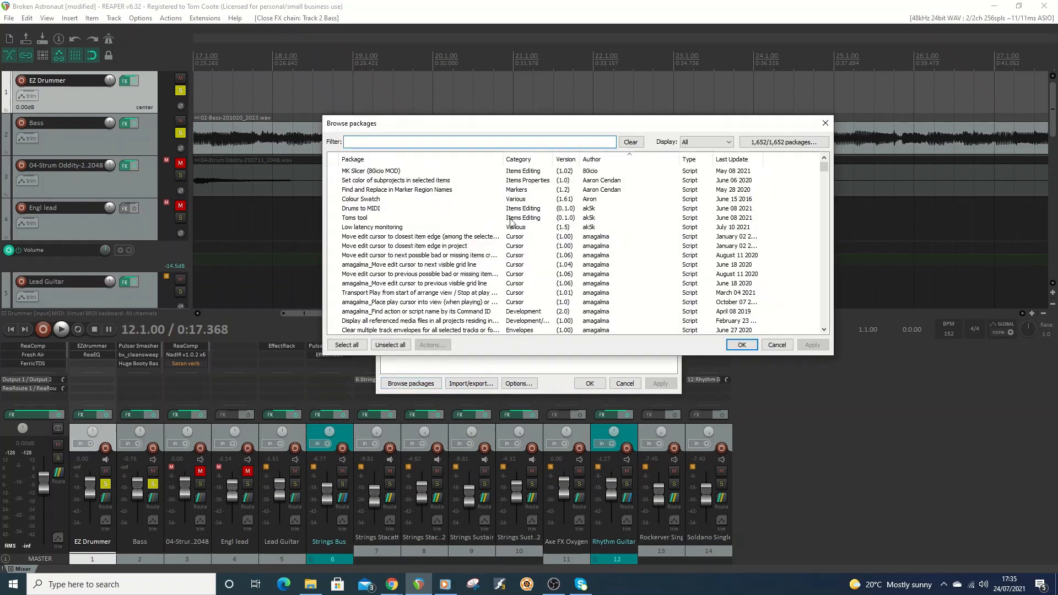
{"action": "left_click", "coordinate": [368, 210]}
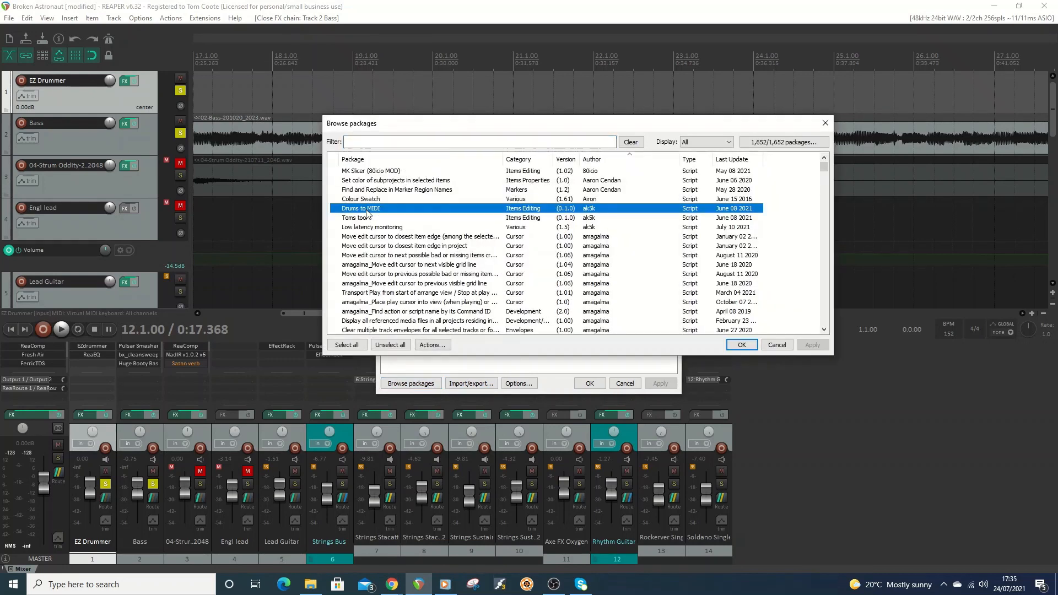
{"action": "right_click", "coordinate": [368, 212]}
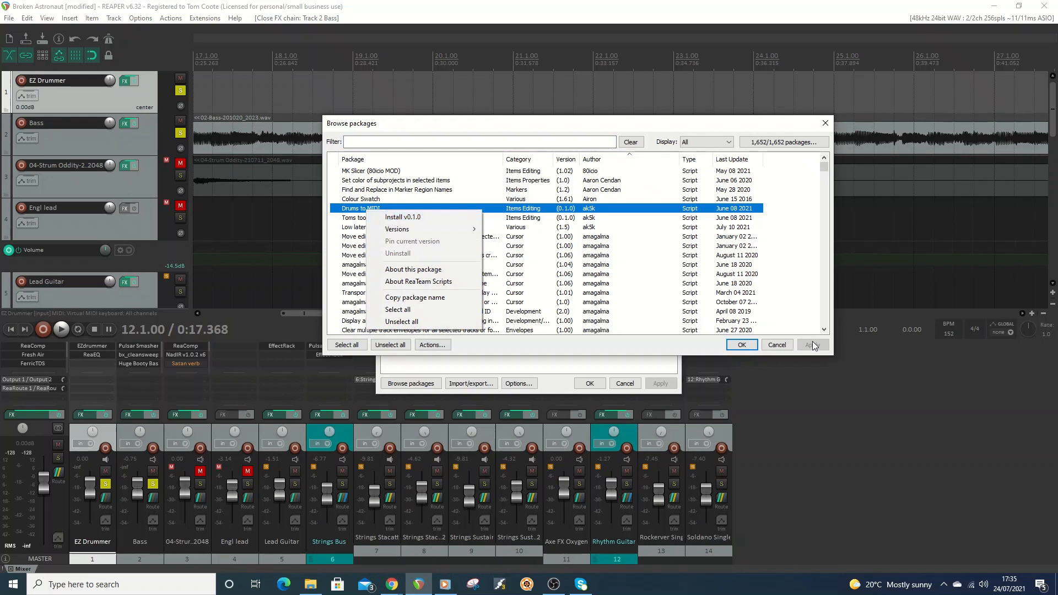
{"action": "left_click", "coordinate": [825, 126]}
{"action": "left_click", "coordinate": [825, 126]}
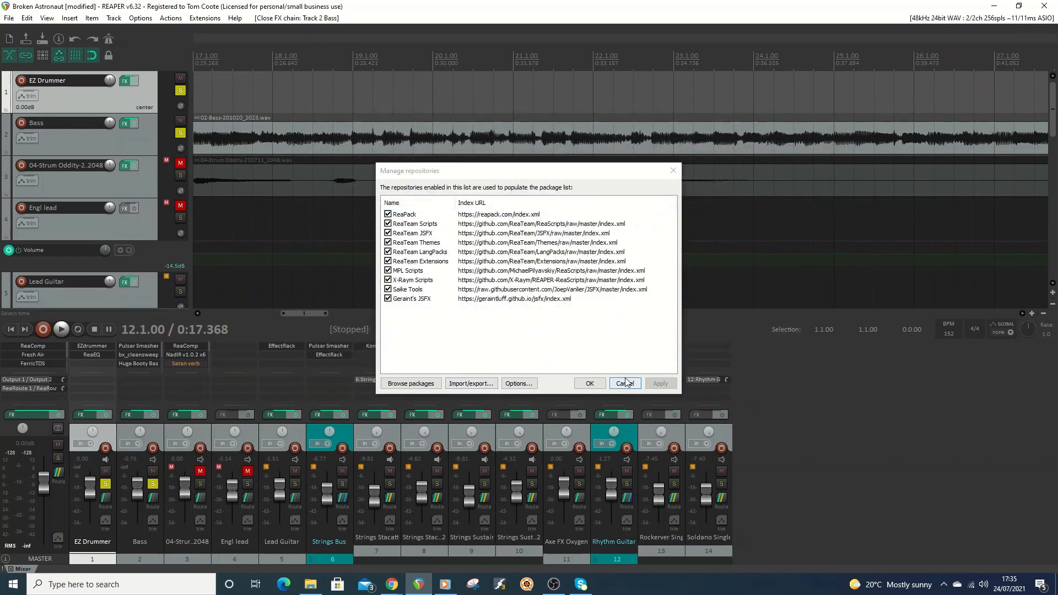
{"action": "left_click", "coordinate": [625, 384]}
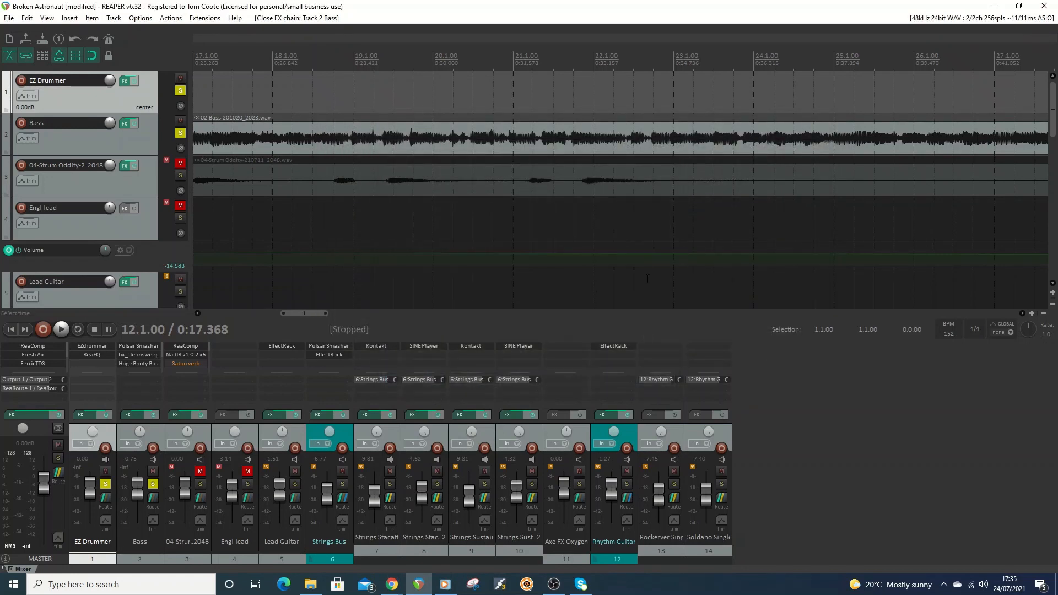
Open the Bass track's FX chain, show the FX browser's option to scan for new plugins, and close both windows.
{"action": "left_click", "coordinate": [126, 124]}
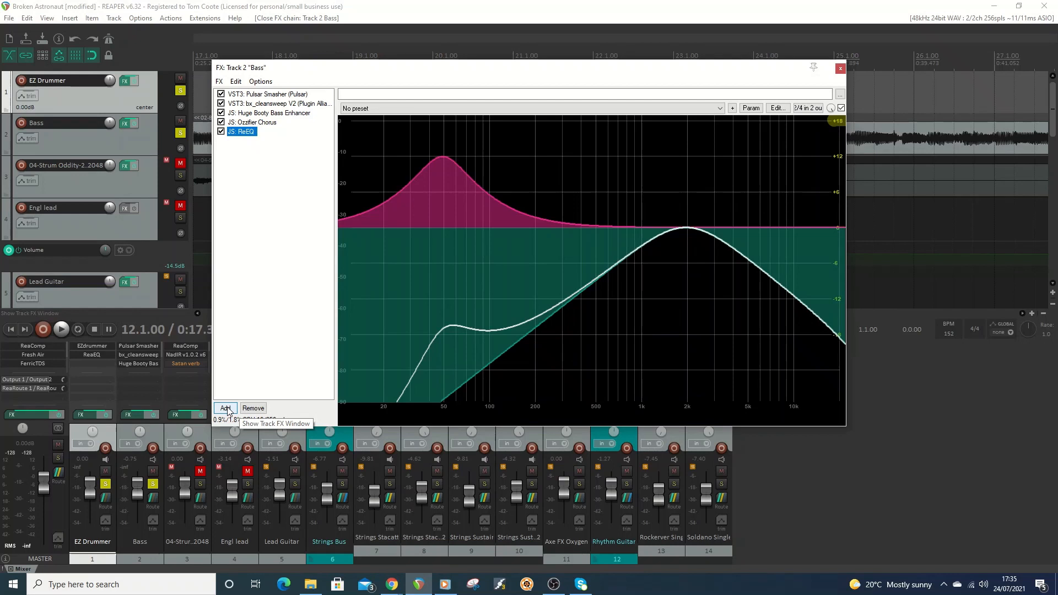
{"action": "left_click", "coordinate": [225, 408]}
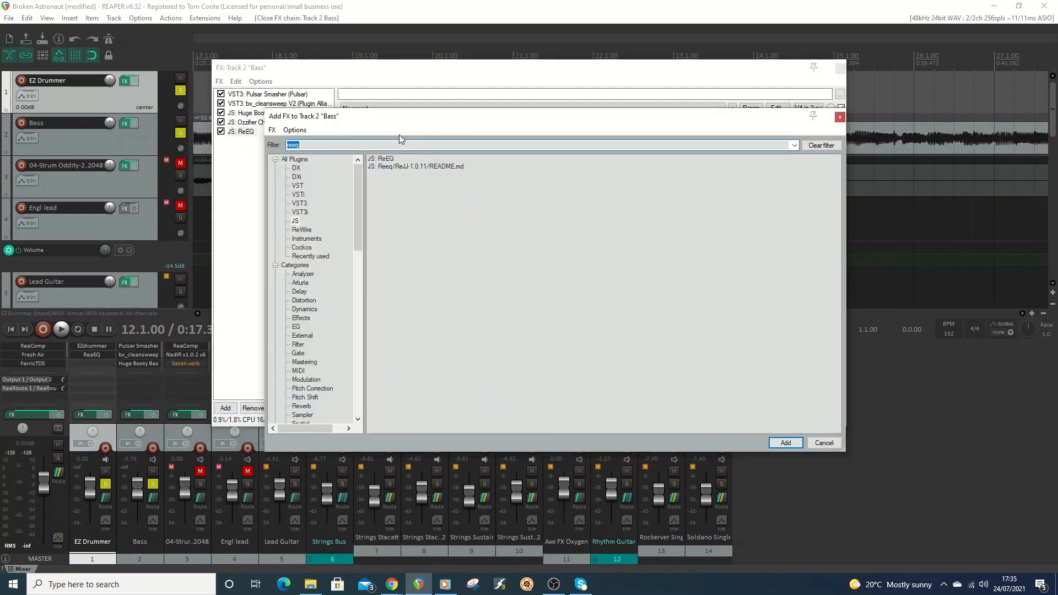
{"action": "left_click", "coordinate": [272, 131]}
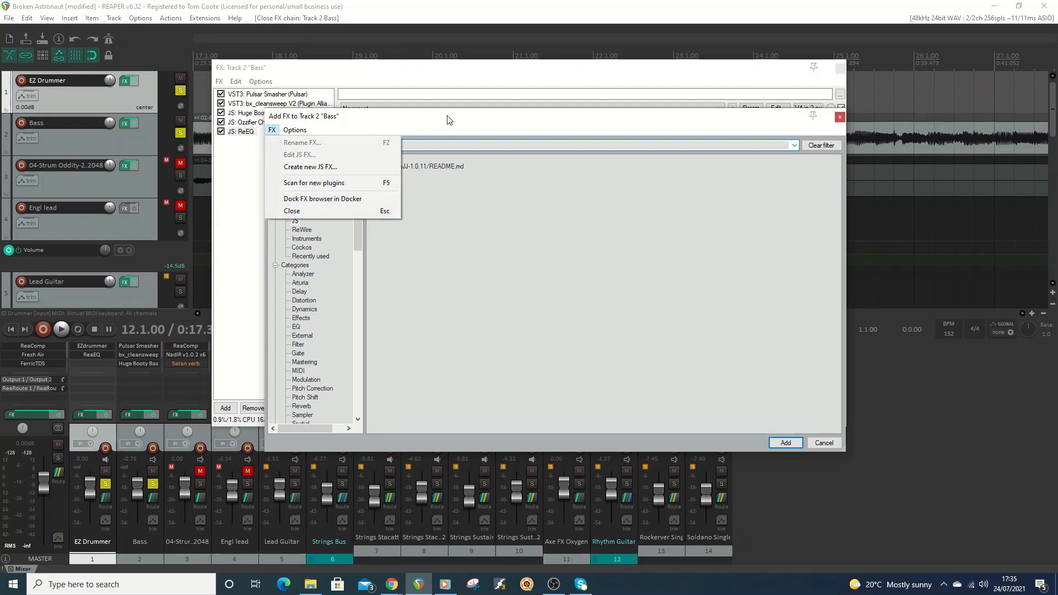
{"action": "left_click", "coordinate": [840, 117]}
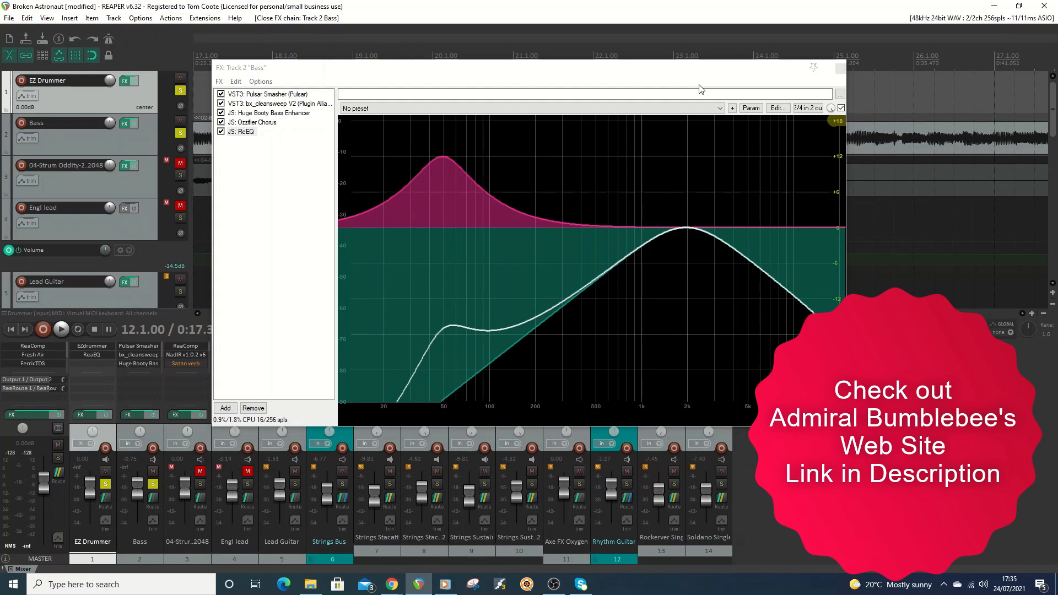
{"action": "left_click", "coordinate": [840, 69]}
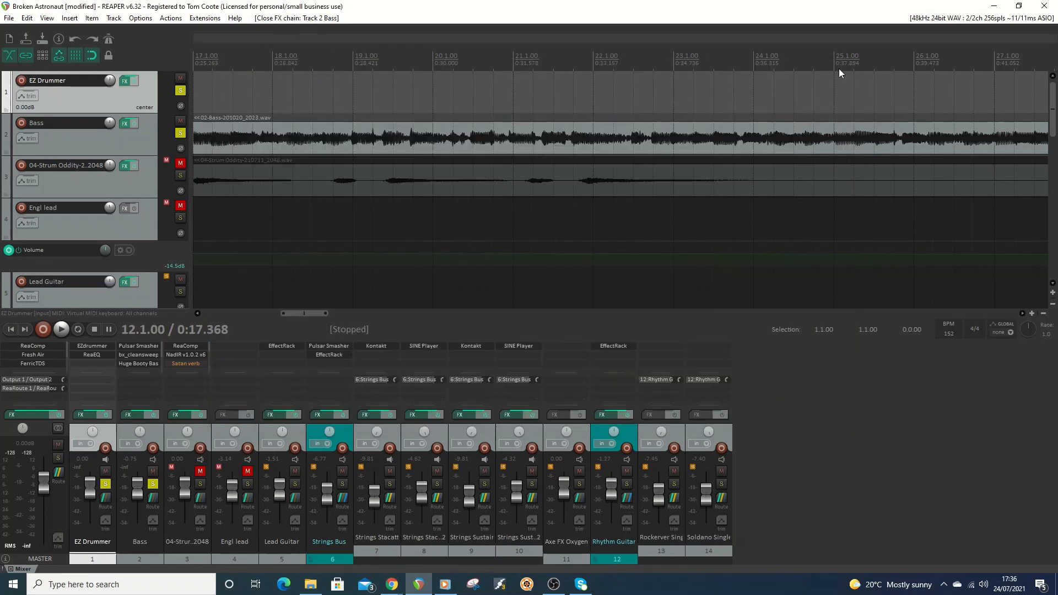
Unsolo the Bass and EZ Drummer tracks, solo the 04-Strum Oddity track, and place the edit cursor at bar 5.
{"action": "left_click", "coordinate": [180, 132]}
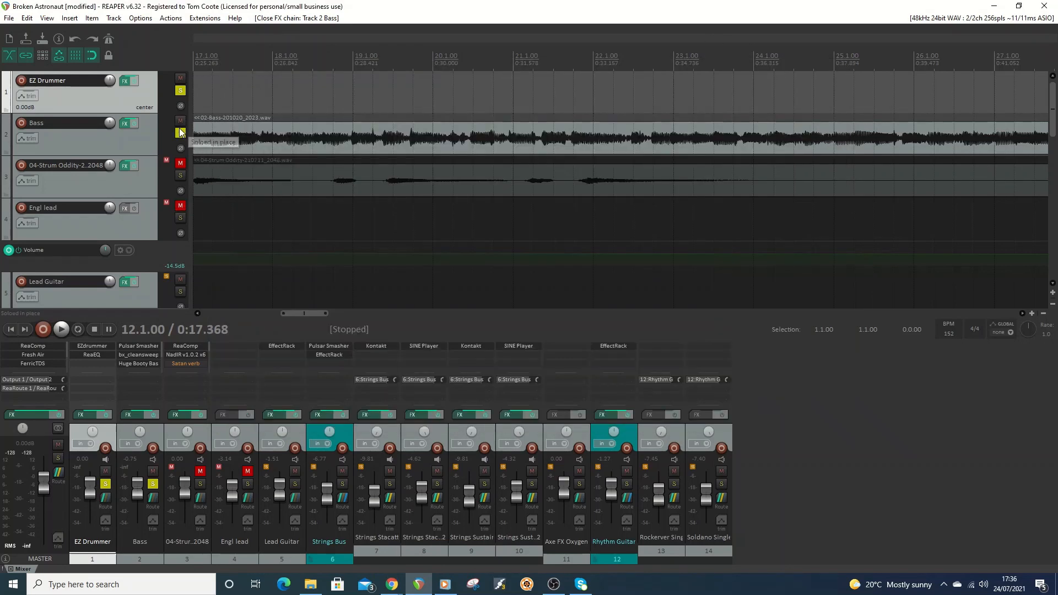
{"action": "left_click", "coordinate": [180, 91]}
{"action": "left_click", "coordinate": [180, 175]}
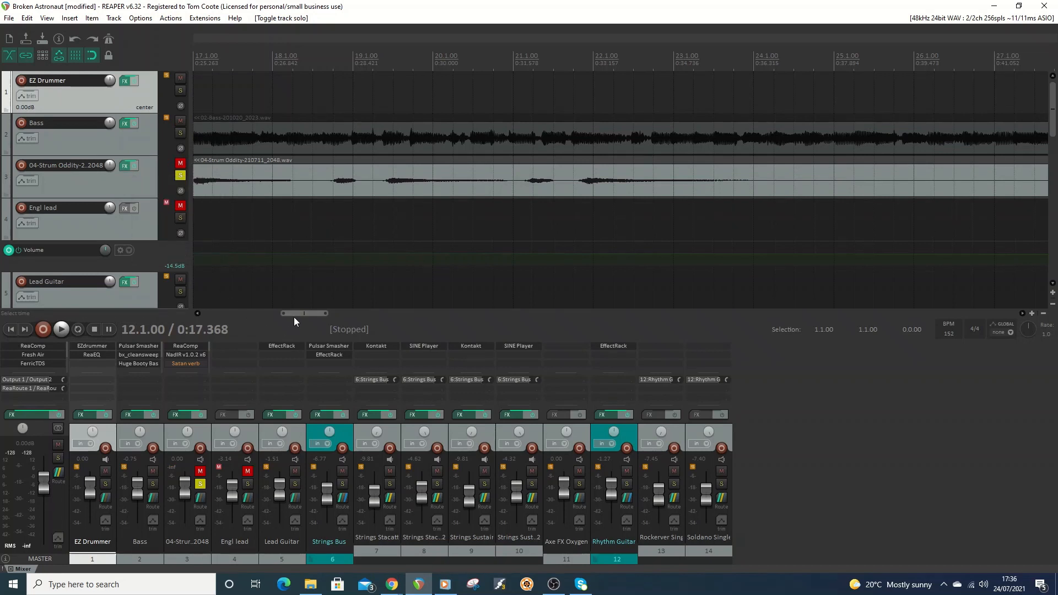
{"action": "left_click_drag", "start_coordinate": [295, 314], "coordinate": [223, 314]}
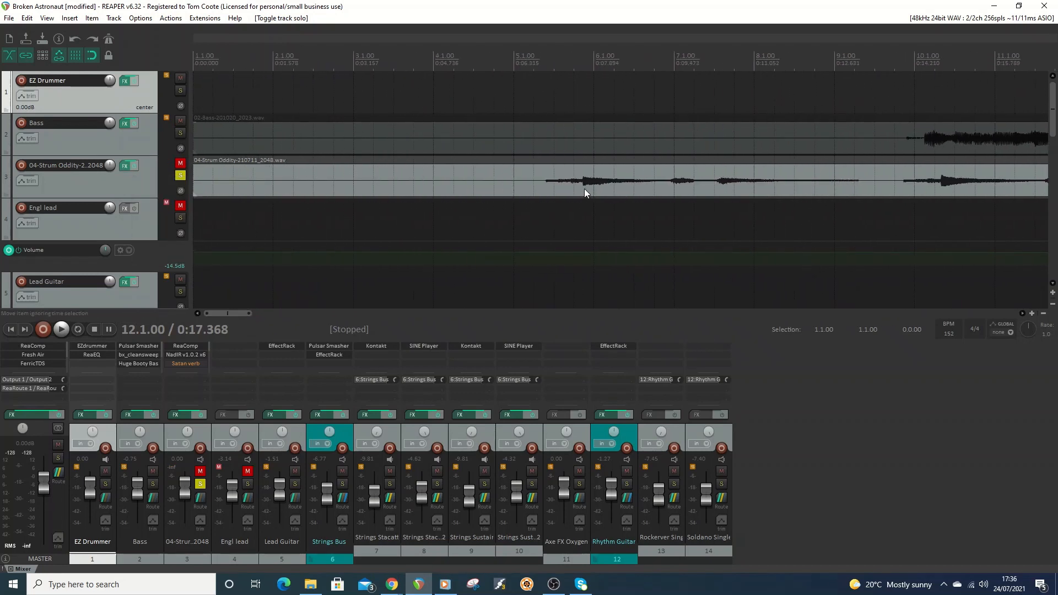
{"action": "left_click", "coordinate": [514, 73]}
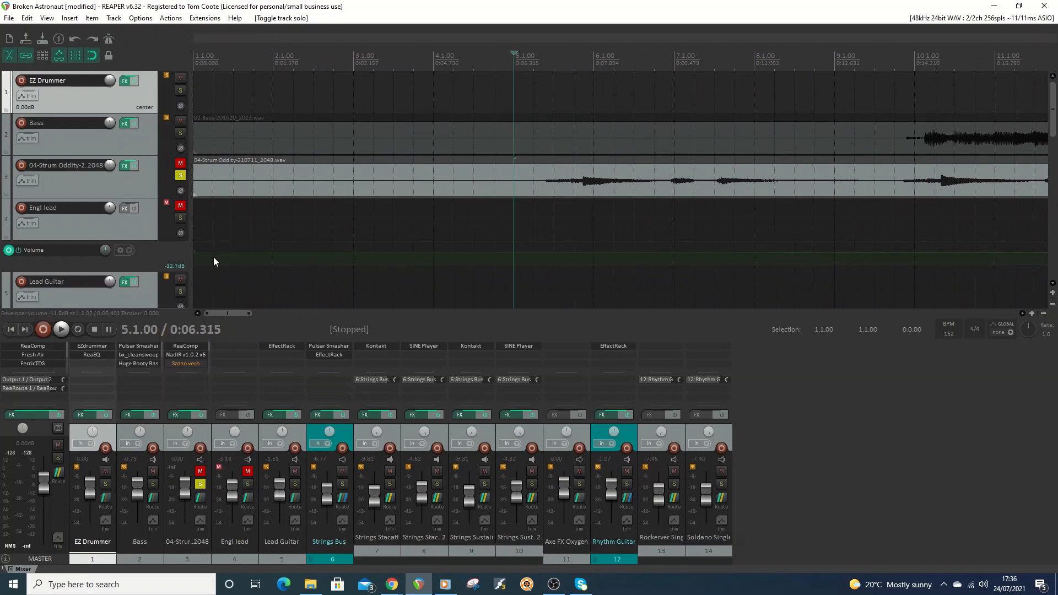
Open the Strum Oddity track's FX chain, view ReaComp and NadIR, and play the guitar without any JS effects.
{"action": "left_click", "coordinate": [122, 166]}
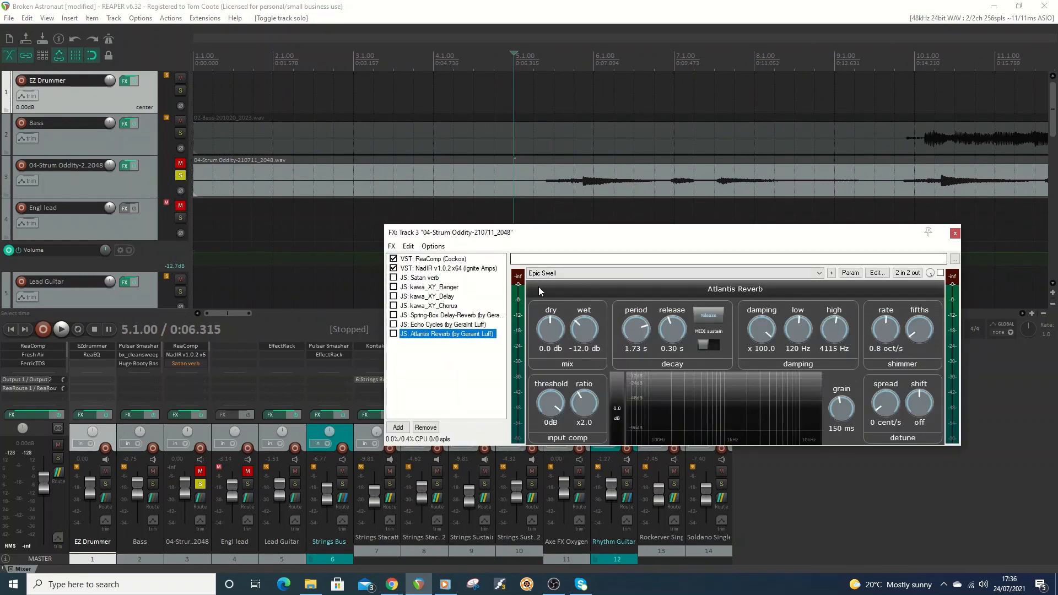
{"action": "left_click_drag", "start_coordinate": [651, 239], "coordinate": [632, 233]}
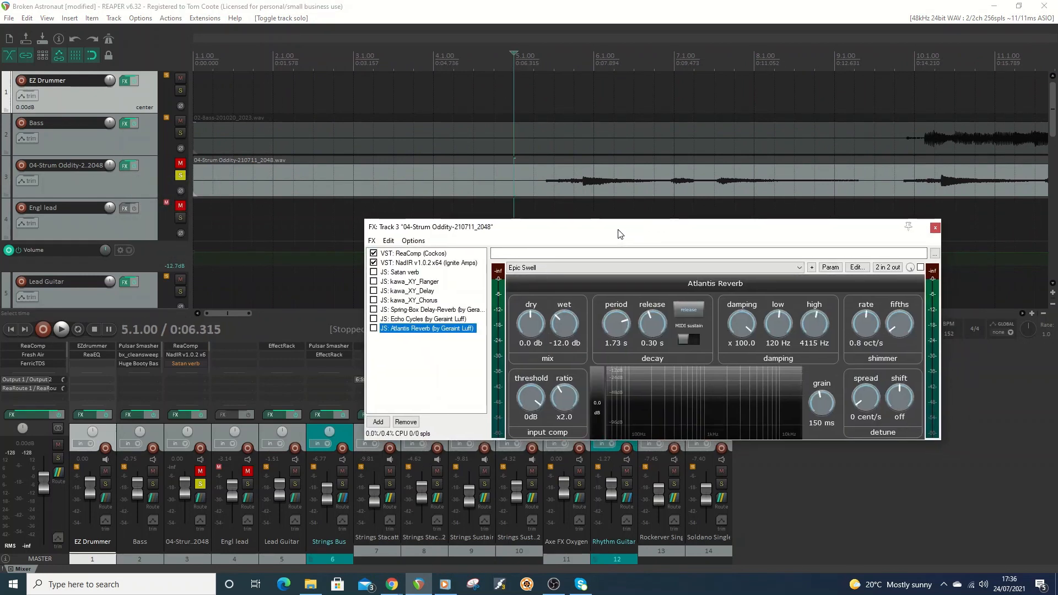
{"action": "left_click", "coordinate": [413, 254]}
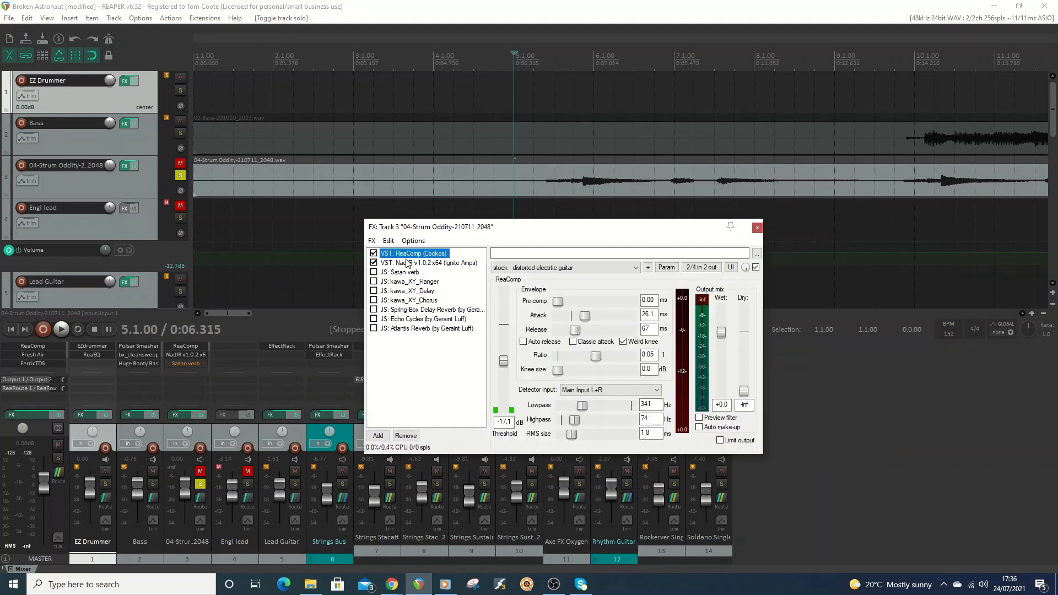
{"action": "left_click", "coordinate": [408, 264]}
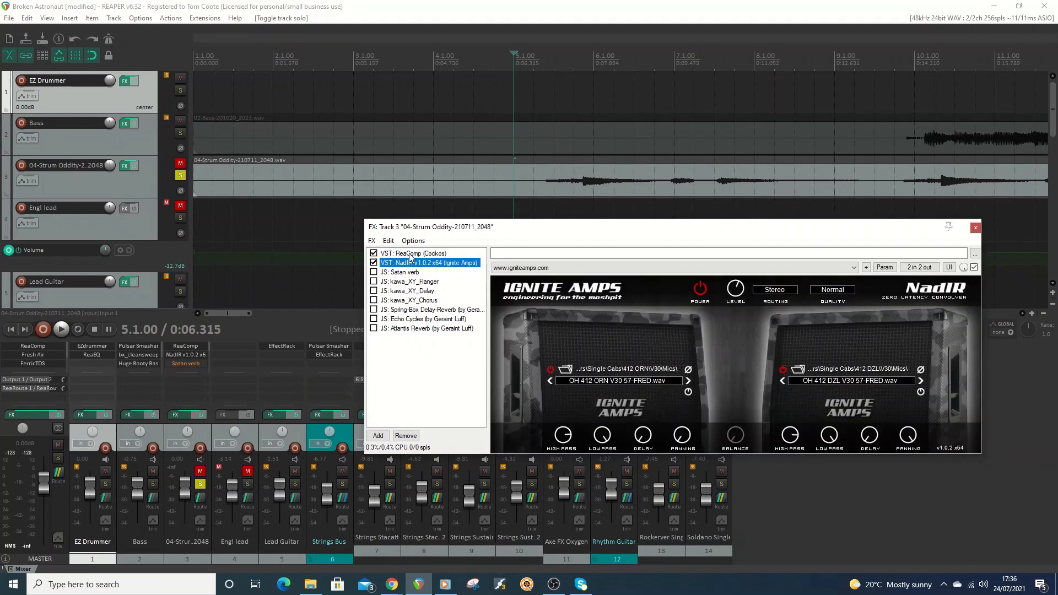
{"action": "left_click", "coordinate": [413, 255]}
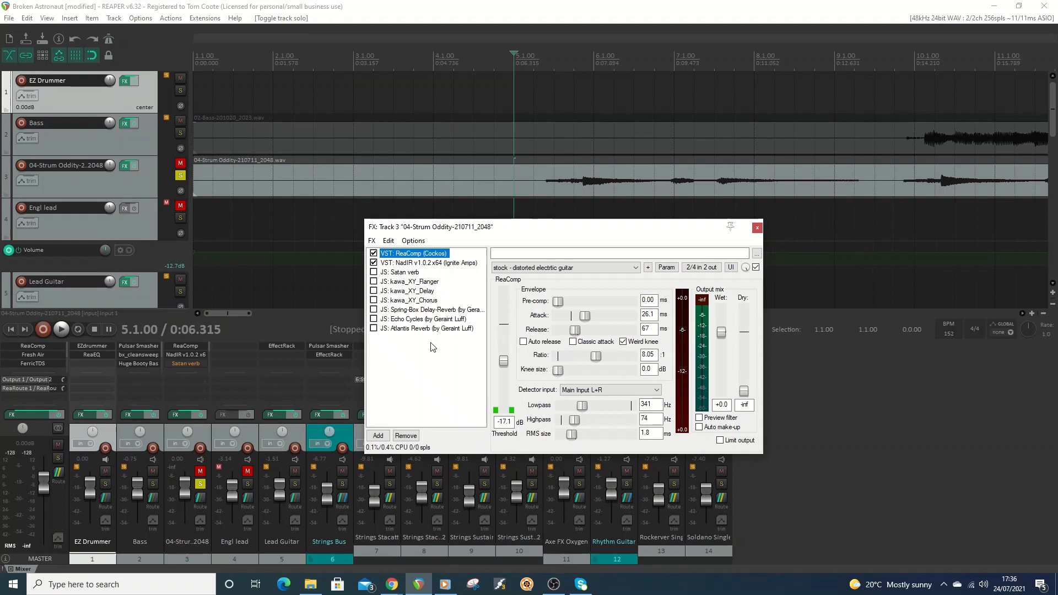
{"action": "left_click", "coordinate": [60, 330]}
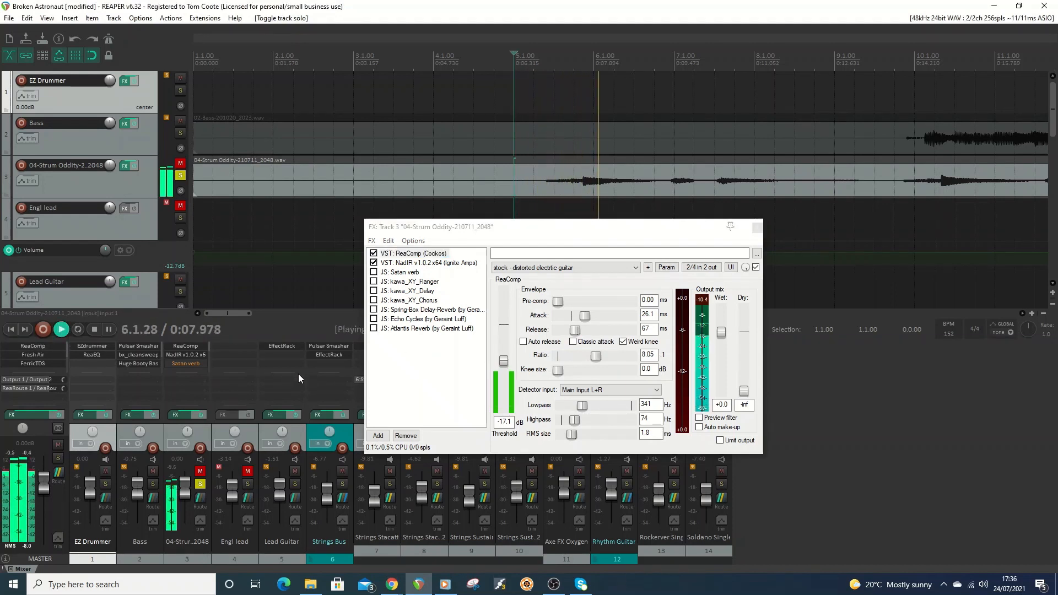
{"action": "left_click", "coordinate": [95, 328]}
Enable Atlantis Reverb on the Strum Oddity track, audition the guitar through it, and bypass the reverb again.
{"action": "left_click", "coordinate": [412, 329]}
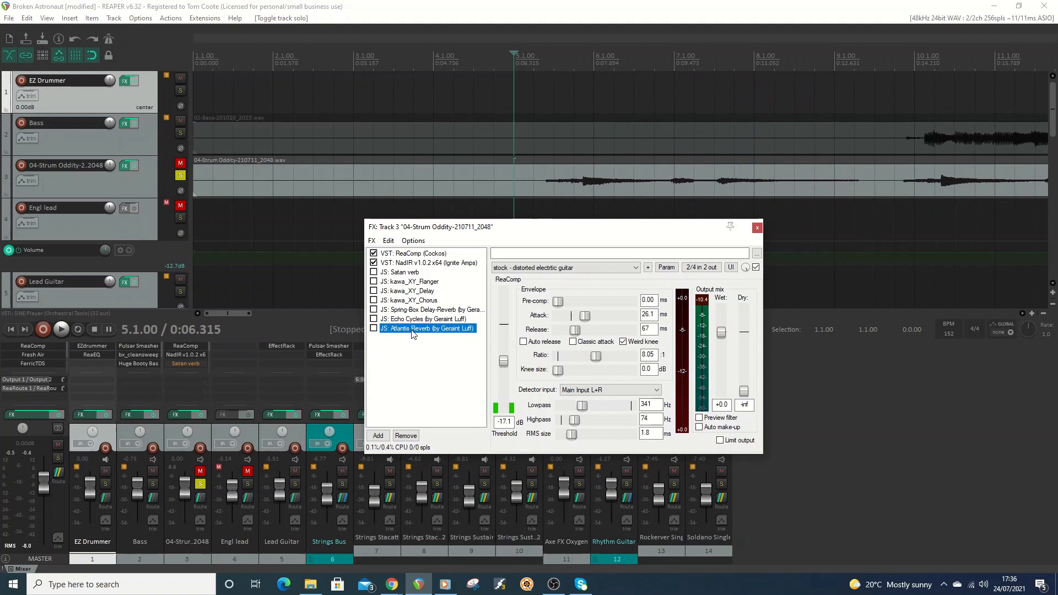
{"action": "left_click", "coordinate": [375, 329]}
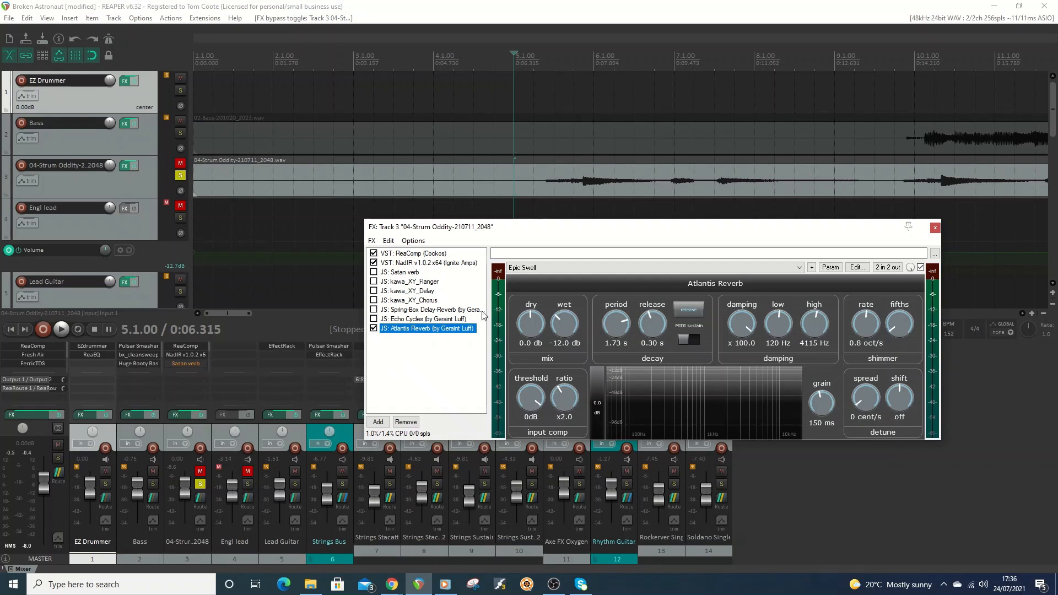
{"action": "left_click", "coordinate": [61, 329]}
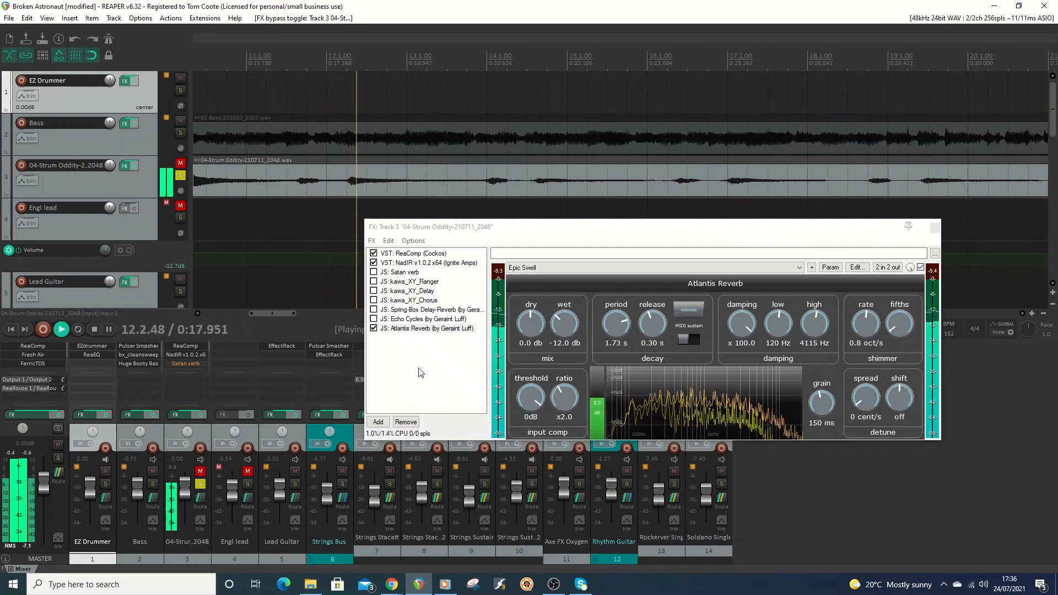
{"action": "left_click", "coordinate": [95, 329]}
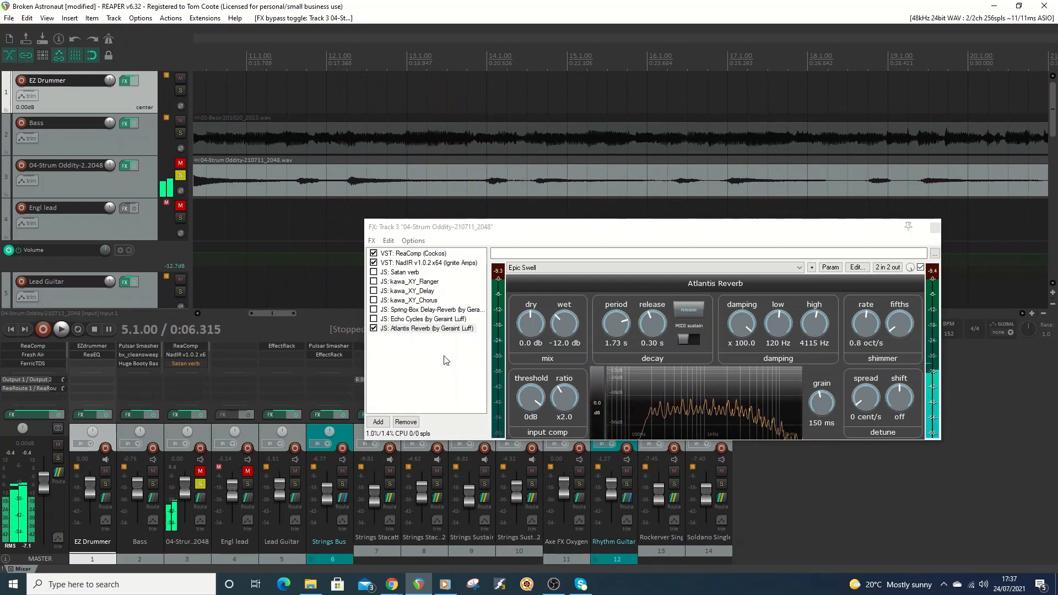
{"action": "left_click", "coordinate": [374, 328]}
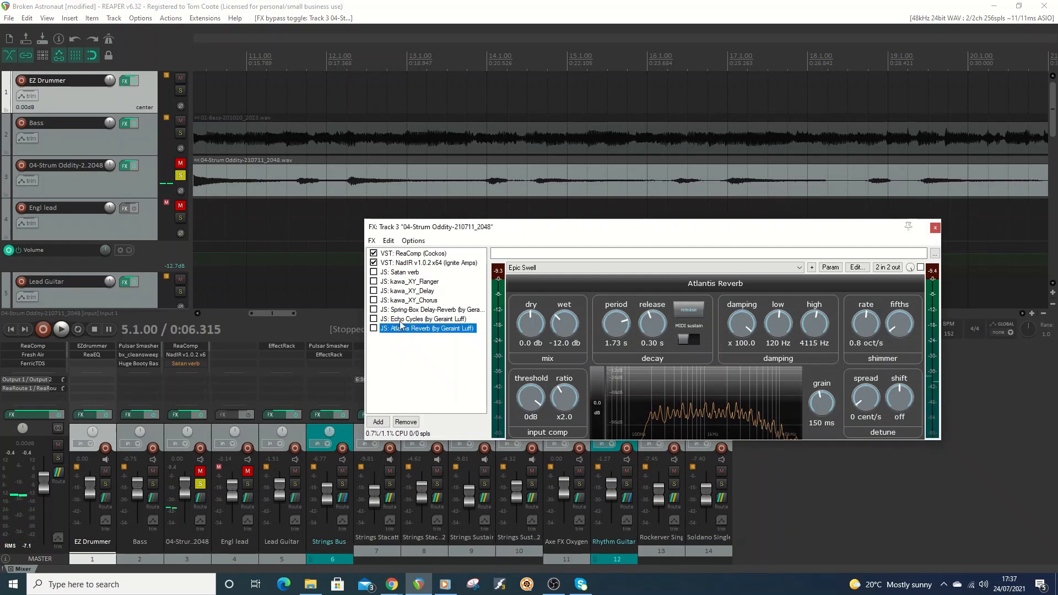
View the Echo Cycles, Spring-Box Delay-Reverb and kawa_XY_Delay settings in the FX chain.
{"action": "left_click", "coordinate": [401, 320]}
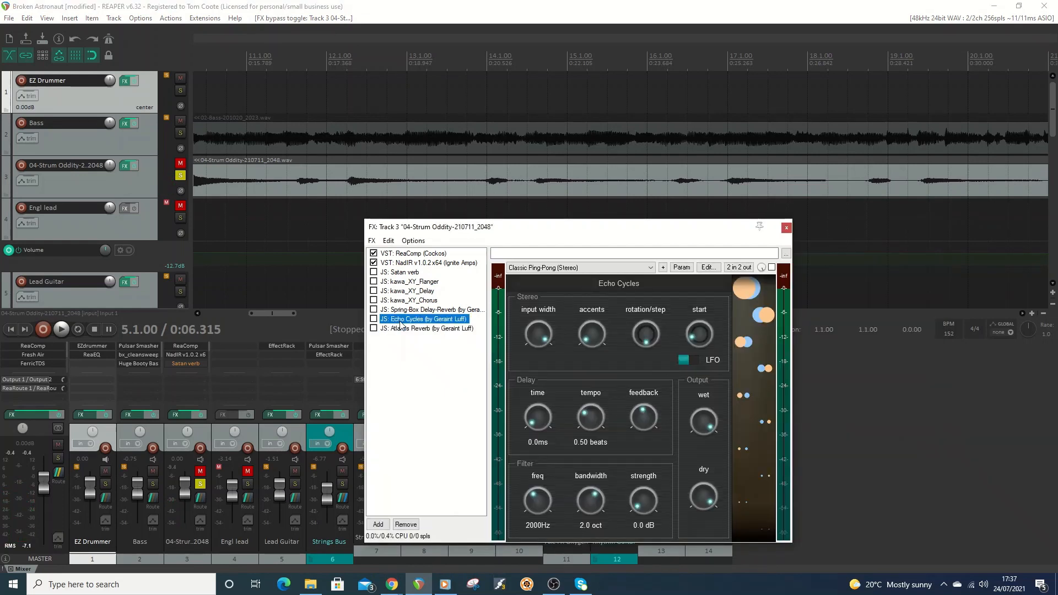
{"action": "left_click", "coordinate": [401, 311]}
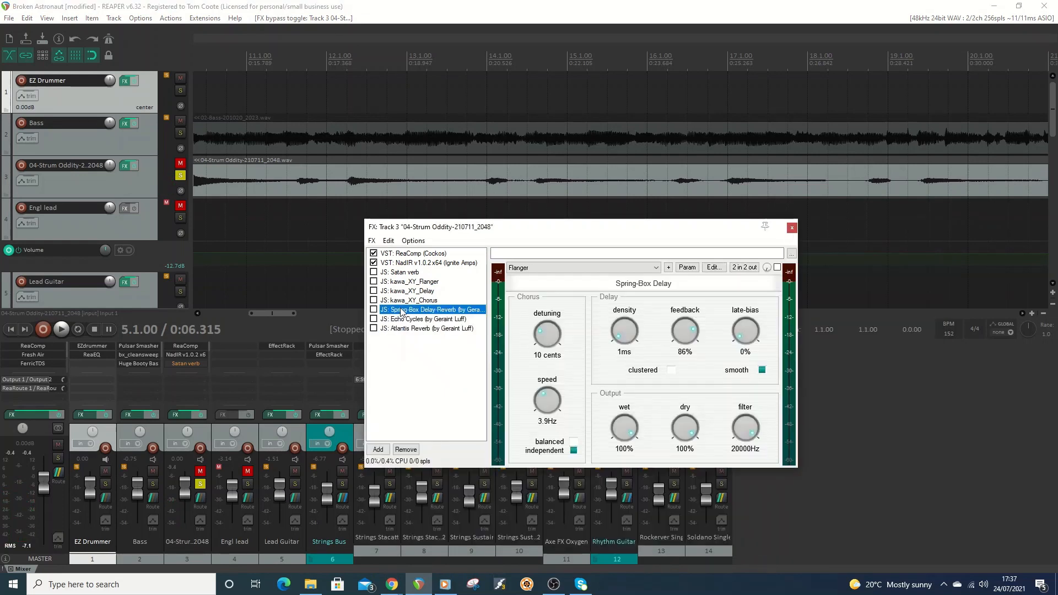
{"action": "left_click", "coordinate": [414, 292]}
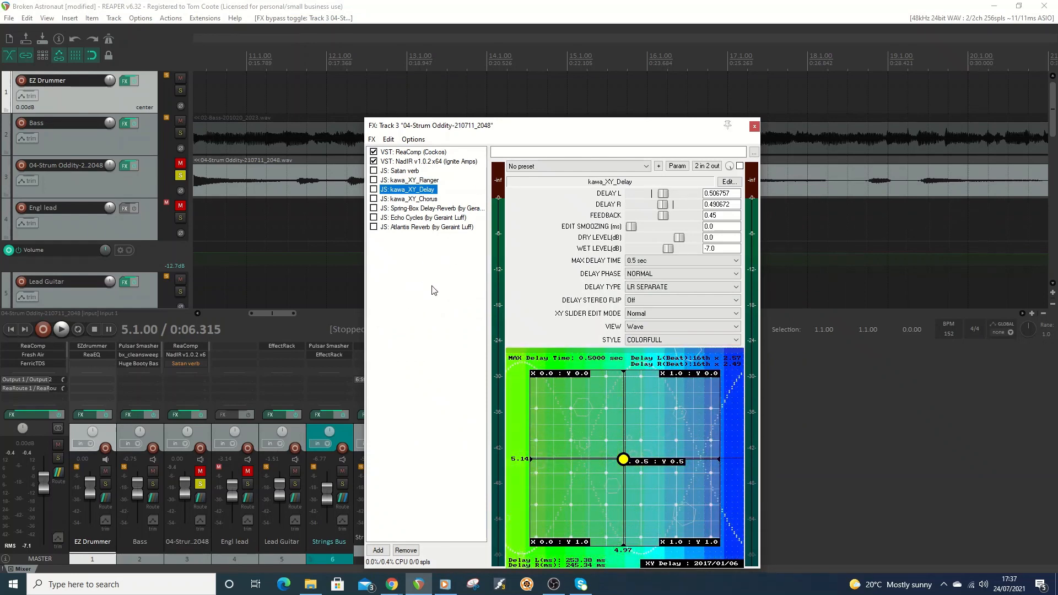
Float kawa_XY_Chorus, enable it together with kawa_XY_Delay, and arrange both plugin windows side by side.
{"action": "double_click", "coordinate": [419, 199]}
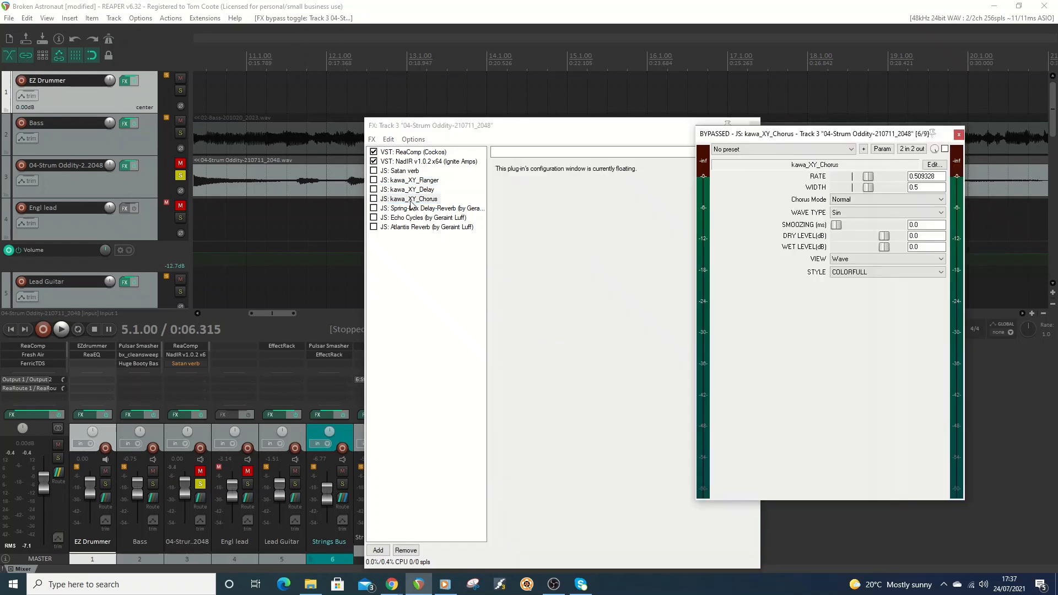
{"action": "left_click", "coordinate": [374, 190]}
{"action": "left_click", "coordinate": [374, 199]}
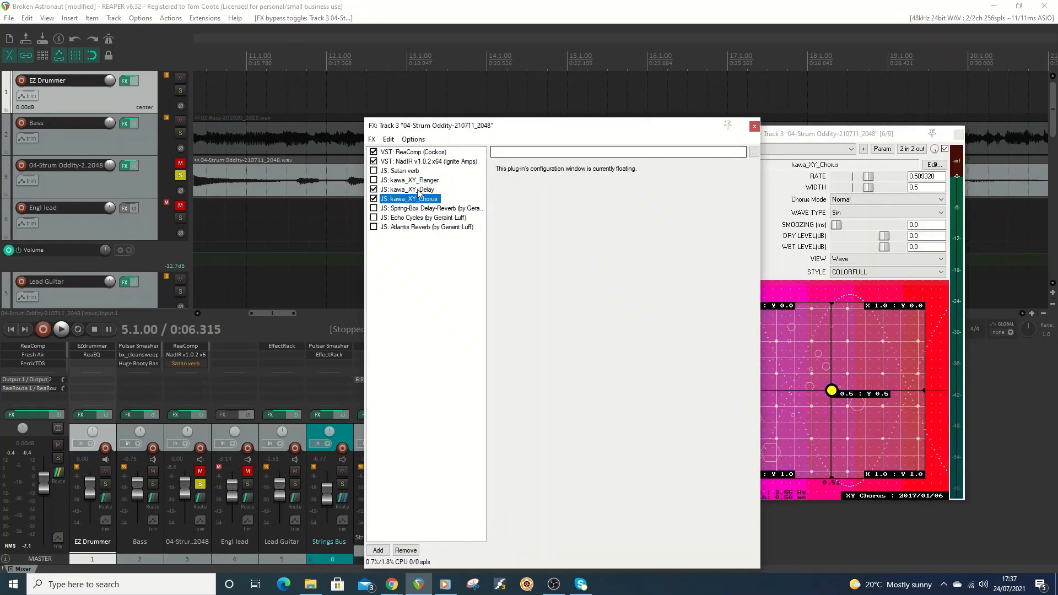
{"action": "key", "text": "Up"}
{"action": "left_click_drag", "start_coordinate": [674, 136], "coordinate": [562, 138]}
{"action": "left_click_drag", "start_coordinate": [844, 136], "coordinate": [836, 175]}
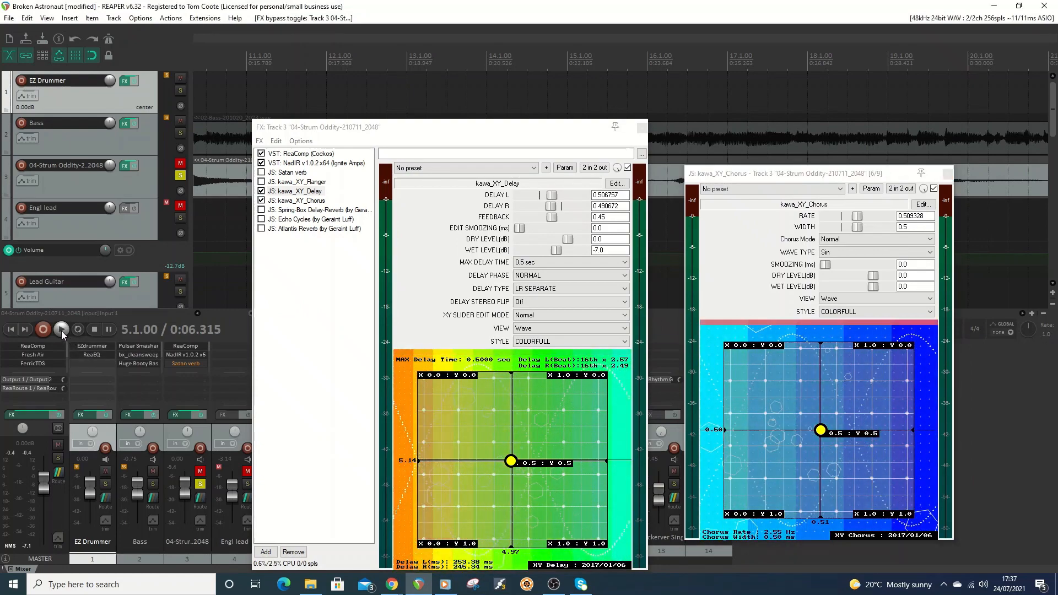
Start playback and set kawa_XY_Delay to about 0.22 left and 0.24 right, and kawa_XY_Chorus to about 0.74 rate and 0.73 width.
{"action": "left_click", "coordinate": [62, 331]}
{"action": "left_click_drag", "start_coordinate": [526, 464], "coordinate": [486, 437]}
{"action": "left_click", "coordinate": [821, 431]}
{"action": "left_click_drag", "start_coordinate": [823, 434], "coordinate": [833, 471]}
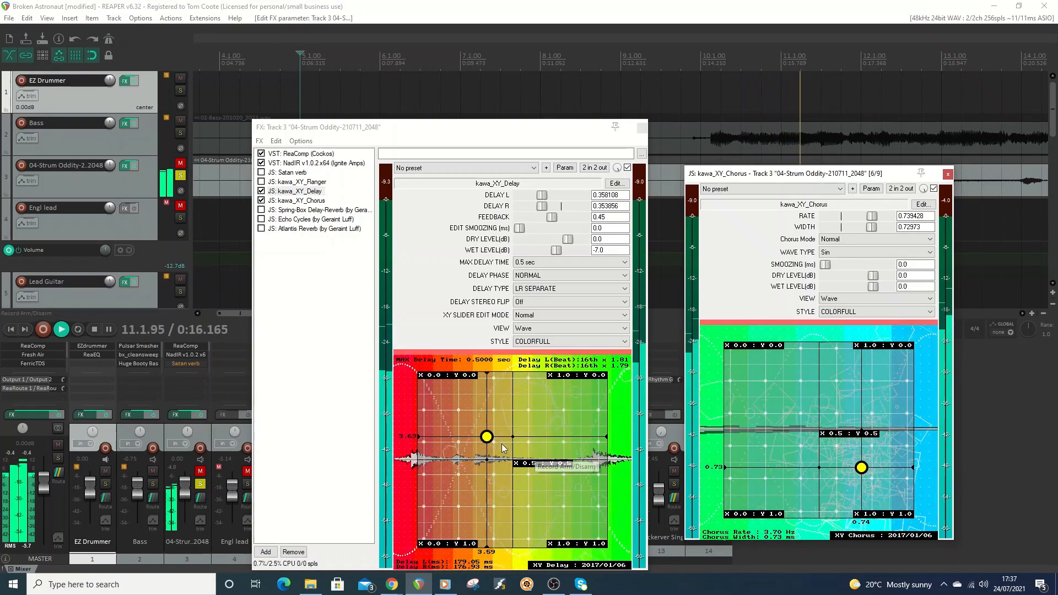
{"action": "left_click", "coordinate": [486, 437]}
{"action": "left_click_drag", "start_coordinate": [486, 437], "coordinate": [467, 413]}
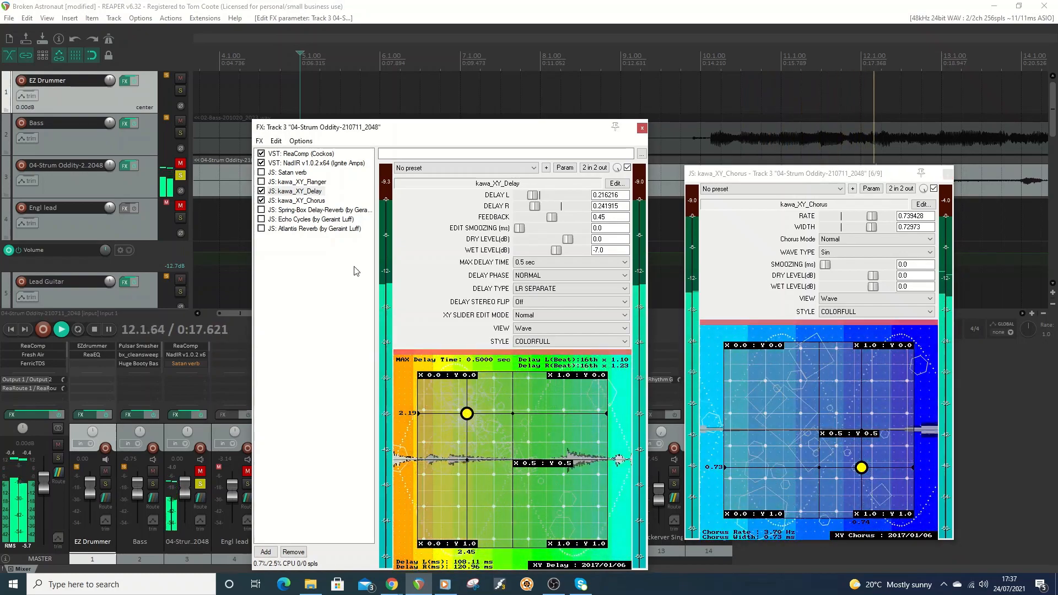
Bypass kawa_XY_Delay, audition kawa_XY_Chorus alone at about 0.31 rate and 0.20 width, and bypass the chorus.
{"action": "left_click", "coordinate": [262, 191]}
{"action": "left_click_drag", "start_coordinate": [851, 469], "coordinate": [786, 381]}
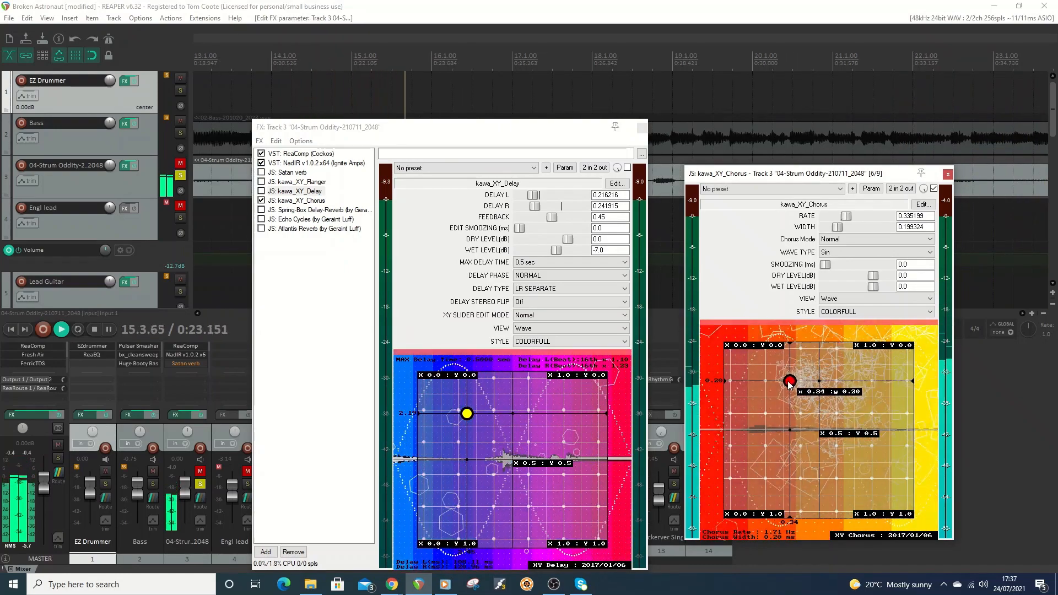
{"action": "left_click", "coordinate": [262, 201]}
Re-enable kawa_XY_Delay at about 0.64 left and 0.65 right and kawa_XY_Chorus at about 0.69 rate and 0.74 width, ending playback.
{"action": "left_click", "coordinate": [262, 191]}
{"action": "left_click_drag", "start_coordinate": [468, 414], "coordinate": [539, 483]}
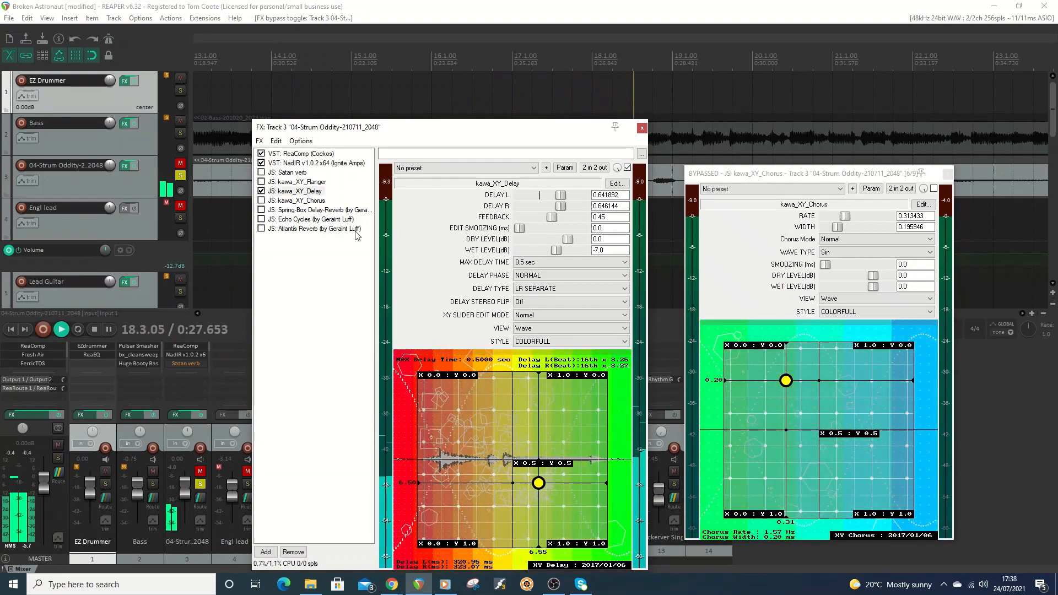
{"action": "left_click", "coordinate": [261, 200]}
{"action": "left_click_drag", "start_coordinate": [787, 380], "coordinate": [855, 472]}
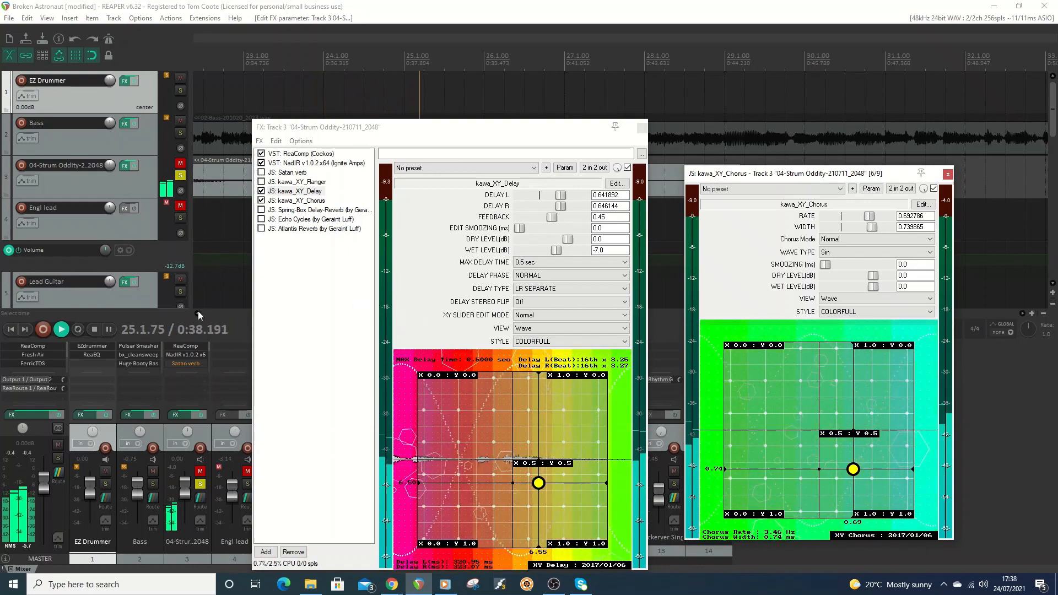
{"action": "left_click", "coordinate": [93, 328]}
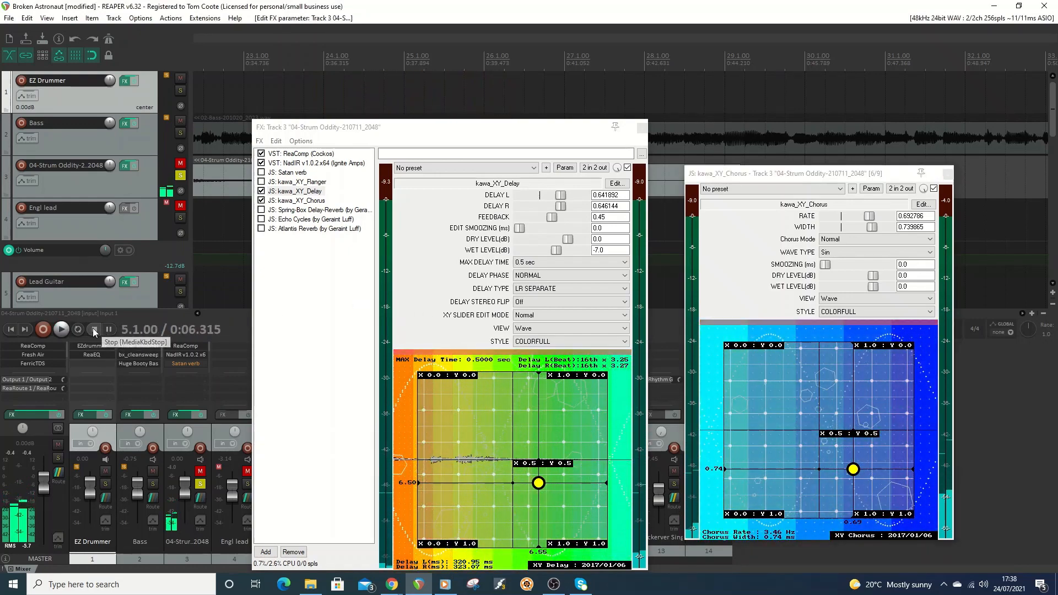
Bypass kawa_XY_Chorus and kawa_XY_Delay, enable Satan verb, and enlarge the FX chain window vertically.
{"action": "left_click", "coordinate": [262, 200]}
{"action": "left_click", "coordinate": [262, 191]}
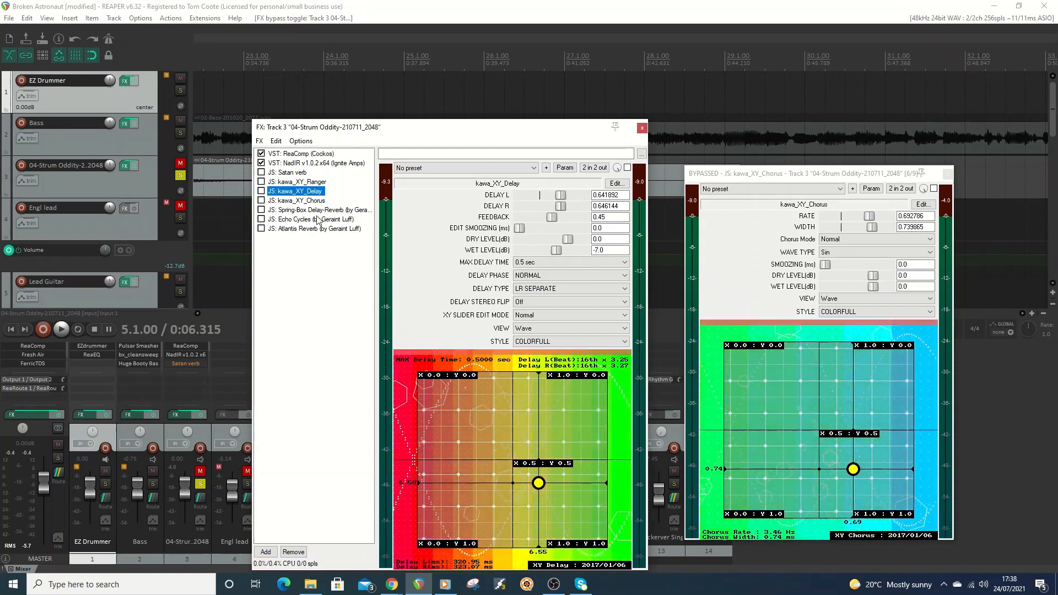
{"action": "left_click", "coordinate": [284, 173]}
{"action": "left_click", "coordinate": [262, 172]}
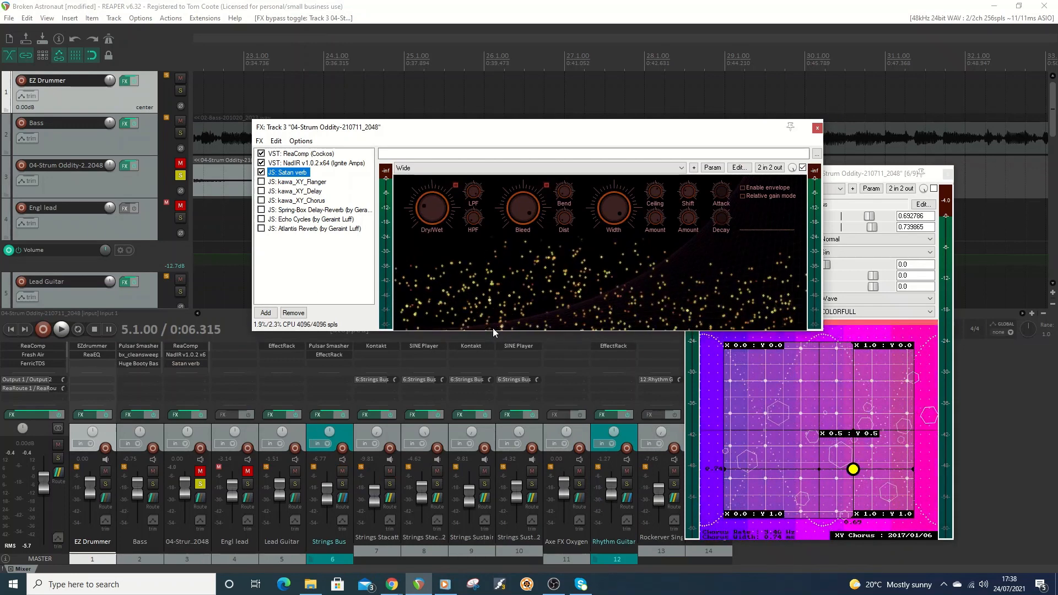
{"action": "left_click_drag", "start_coordinate": [492, 331], "coordinate": [499, 418]}
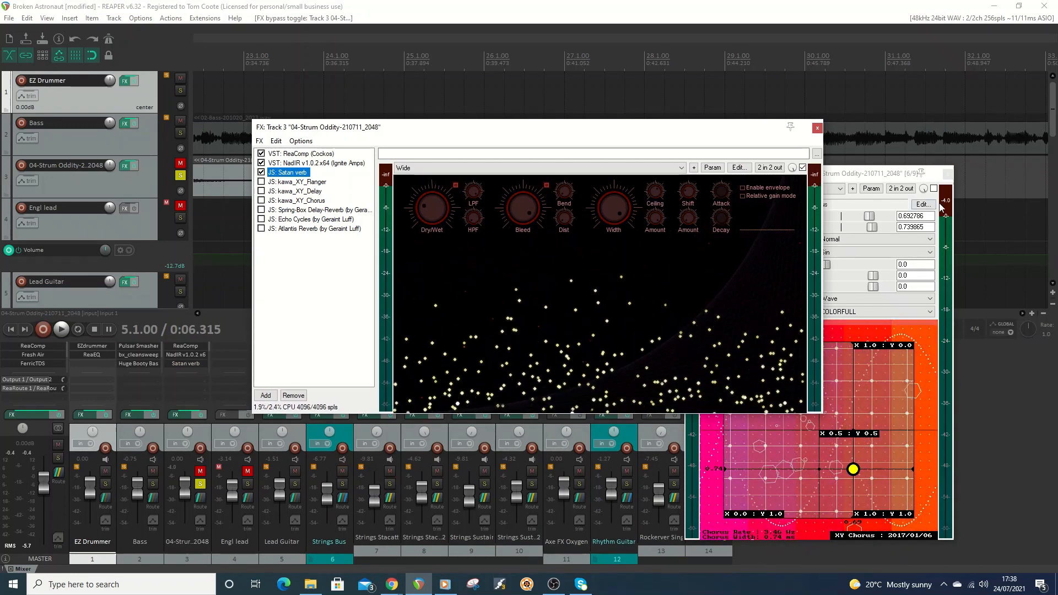
Close the floating kawa_XY_Chorus window and move the FX chain window down to uncover the guitar track.
{"action": "left_click", "coordinate": [948, 175]}
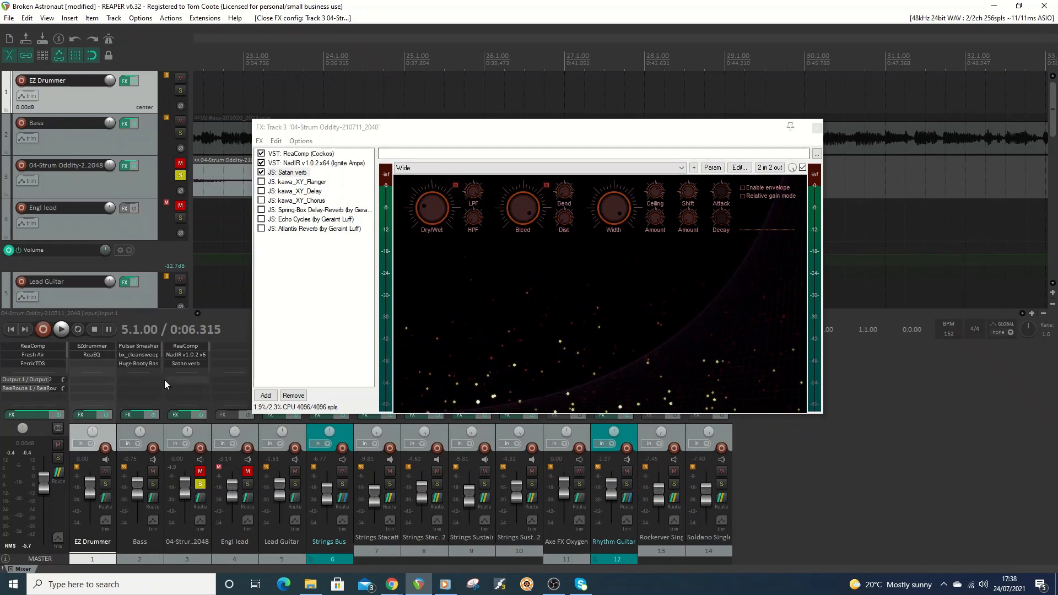
{"action": "left_click_drag", "start_coordinate": [419, 127], "coordinate": [436, 246]}
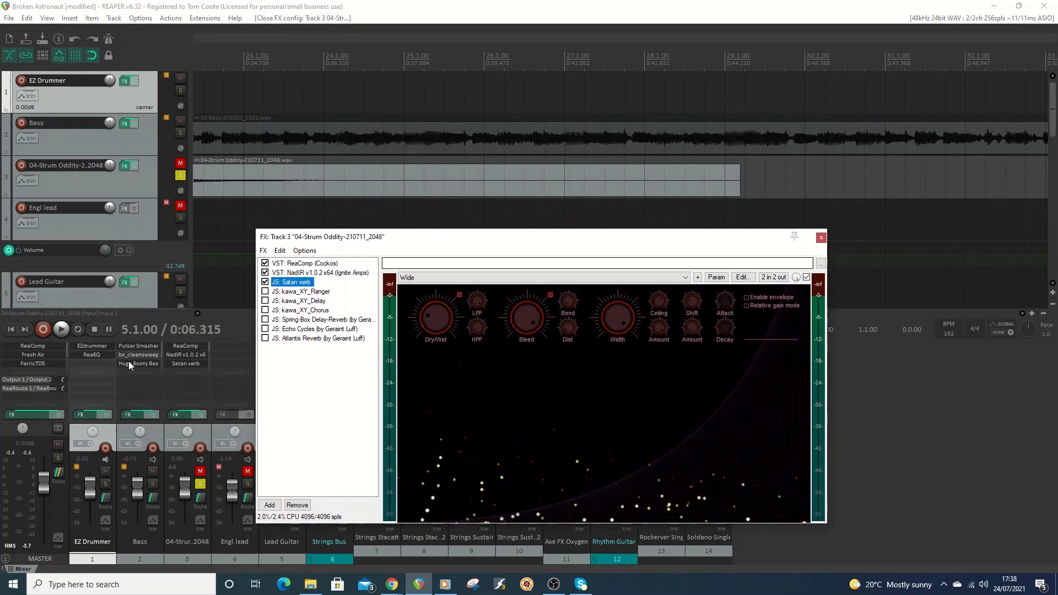
Audition Satan verb's Spatial, Strange, Satan, SineHorror and Theremin presets in turn during playback, stopping playback on Theremin.
{"action": "left_click", "coordinate": [62, 329]}
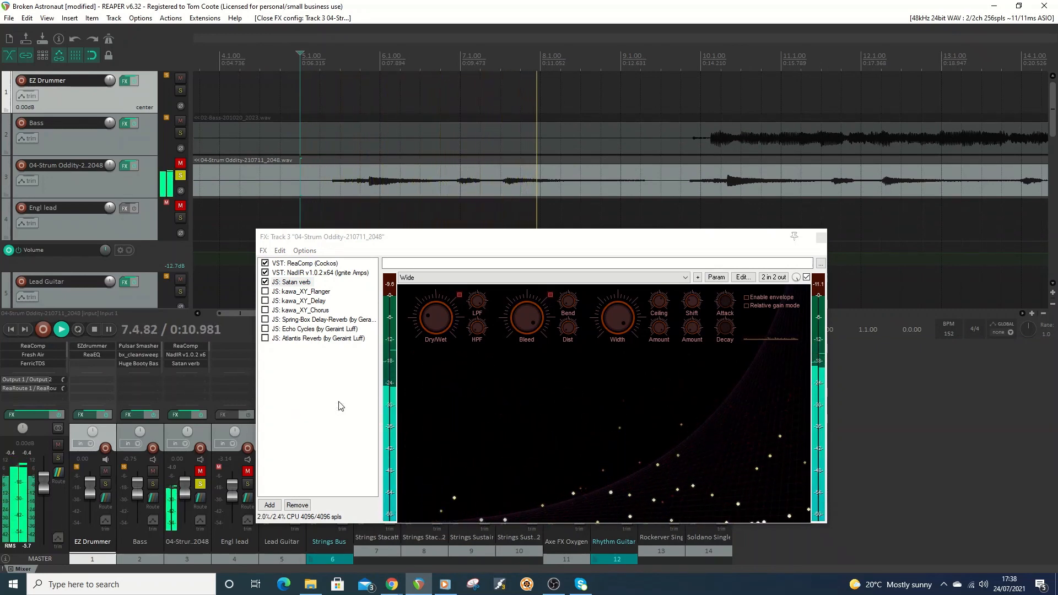
{"action": "left_click", "coordinate": [474, 277]}
{"action": "left_click", "coordinate": [425, 309]}
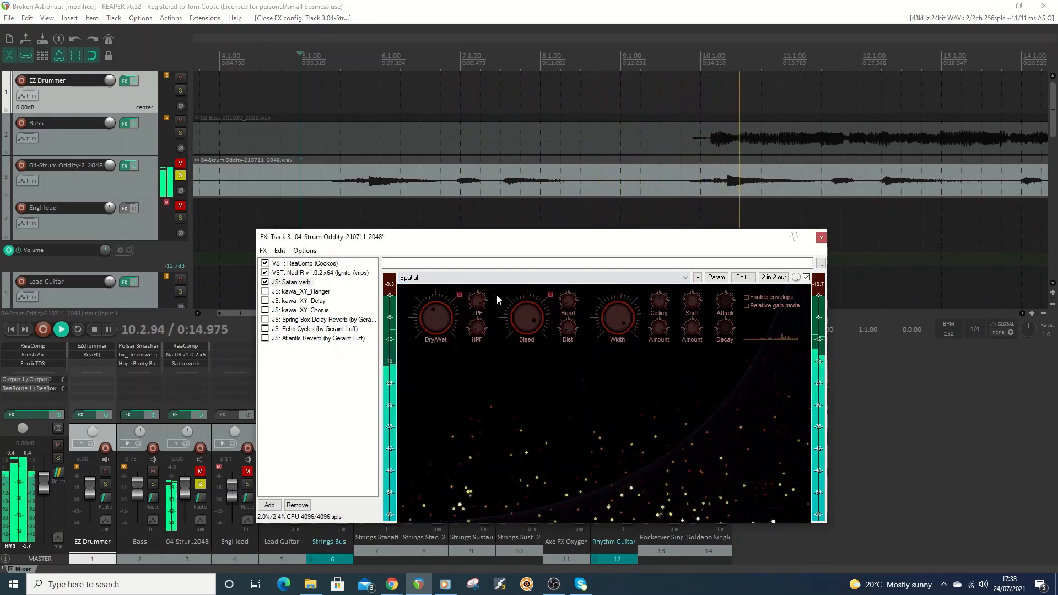
{"action": "left_click", "coordinate": [483, 279]}
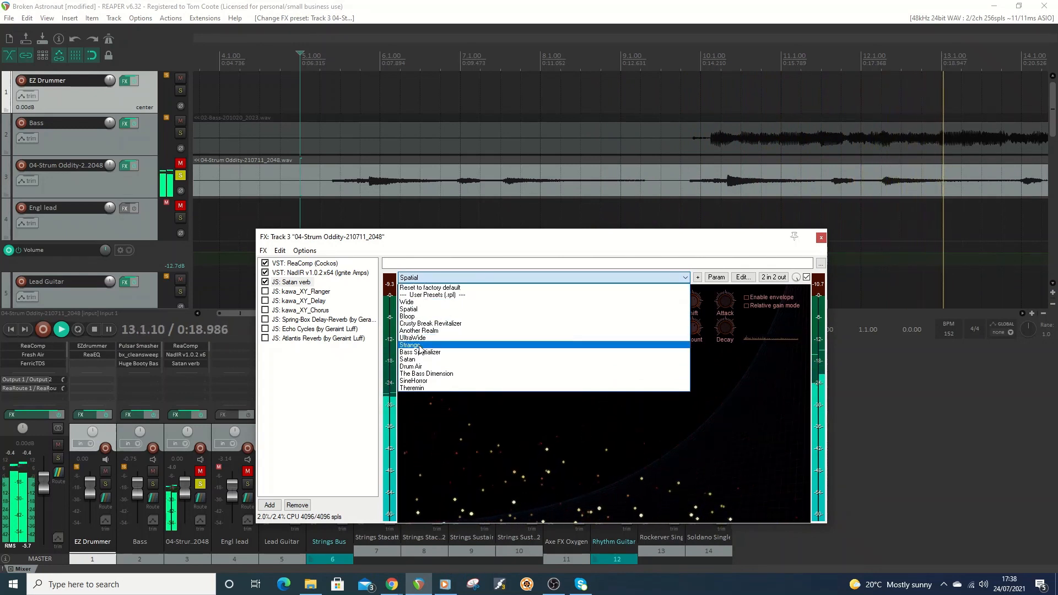
{"action": "left_click", "coordinate": [469, 345]}
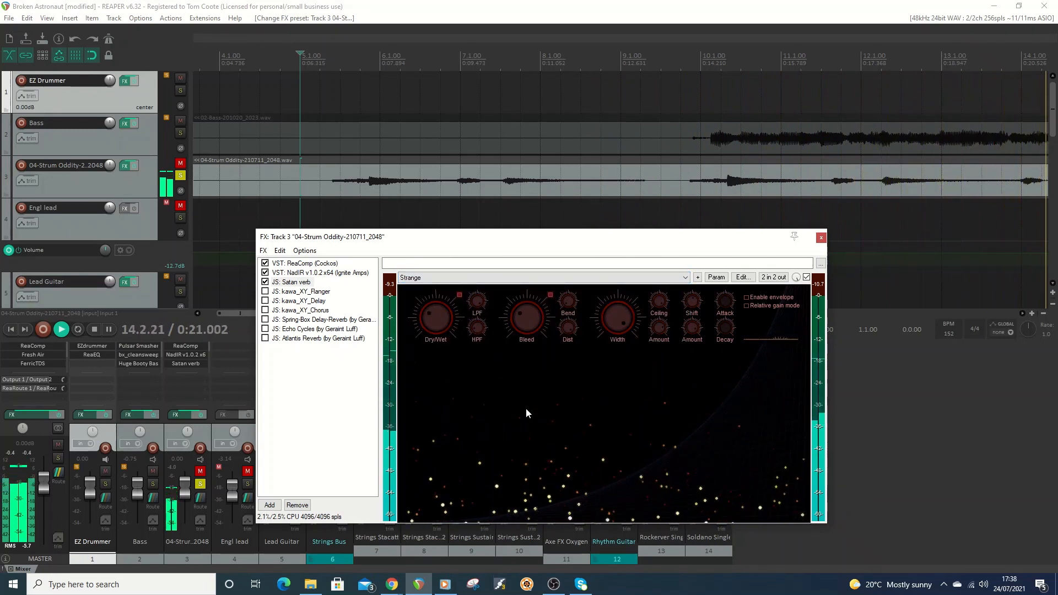
{"action": "left_click", "coordinate": [507, 278]}
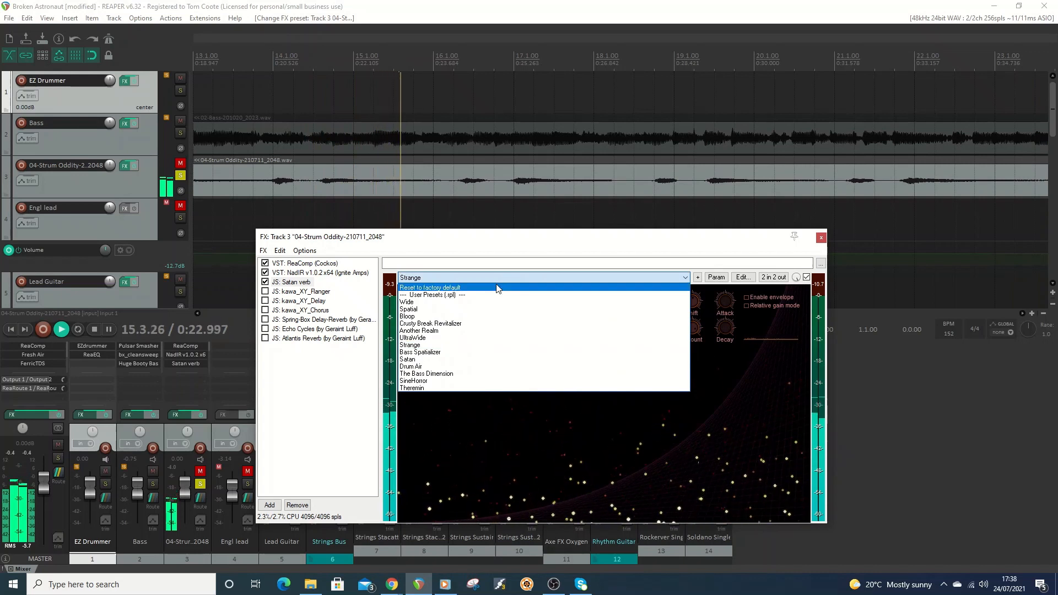
{"action": "left_click", "coordinate": [428, 359]}
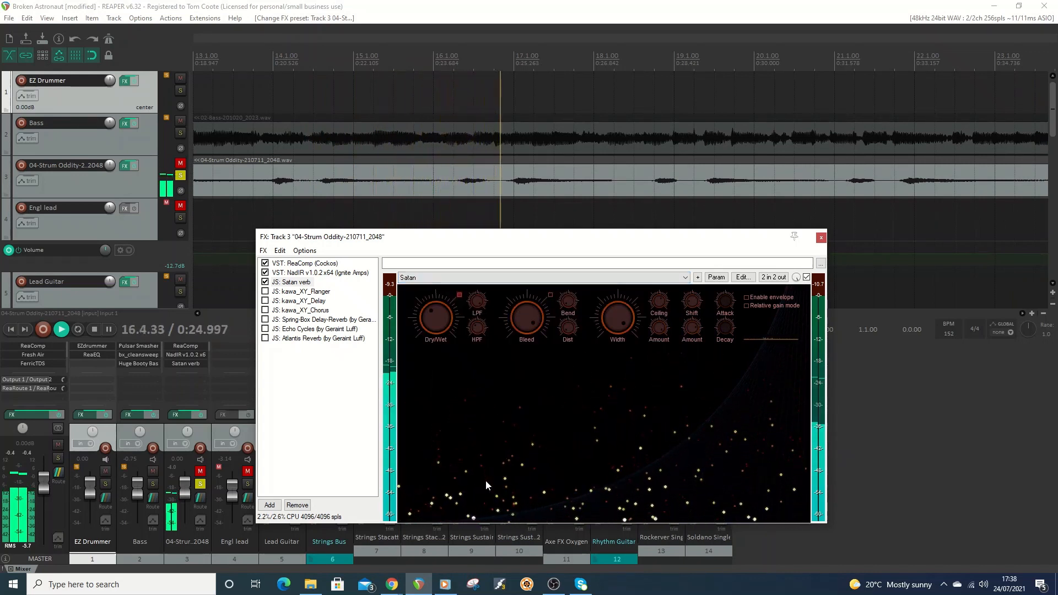
{"action": "left_click", "coordinate": [502, 279]}
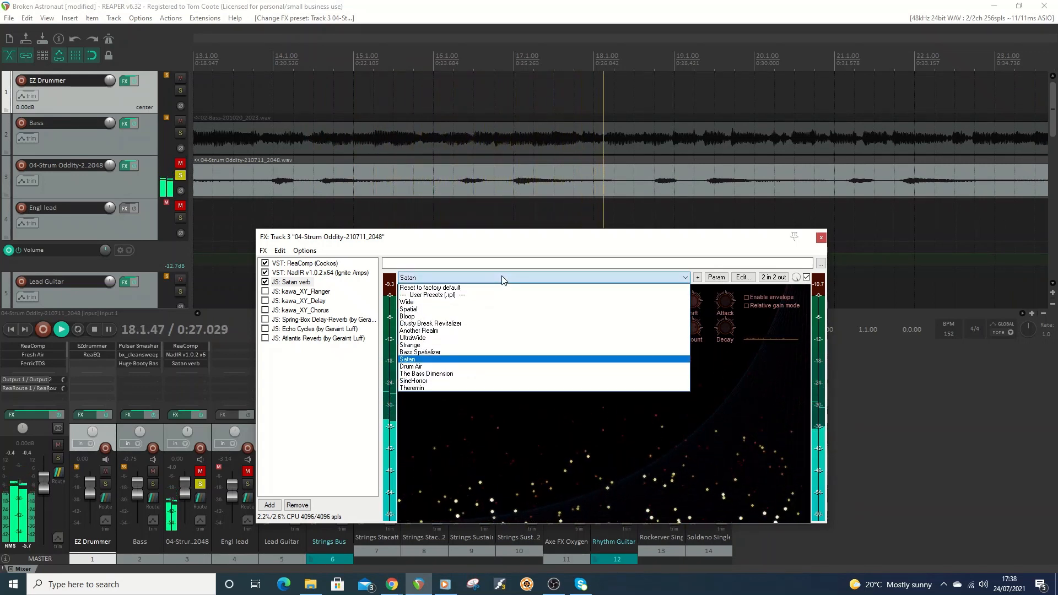
{"action": "left_click", "coordinate": [449, 381]}
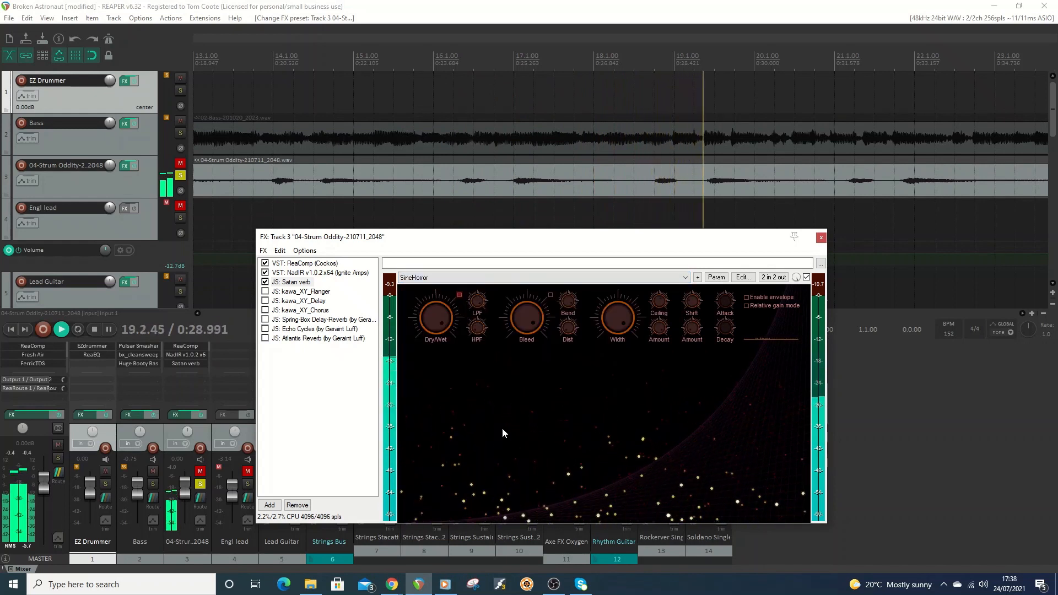
{"action": "left_click", "coordinate": [513, 279]}
{"action": "left_click", "coordinate": [449, 389]}
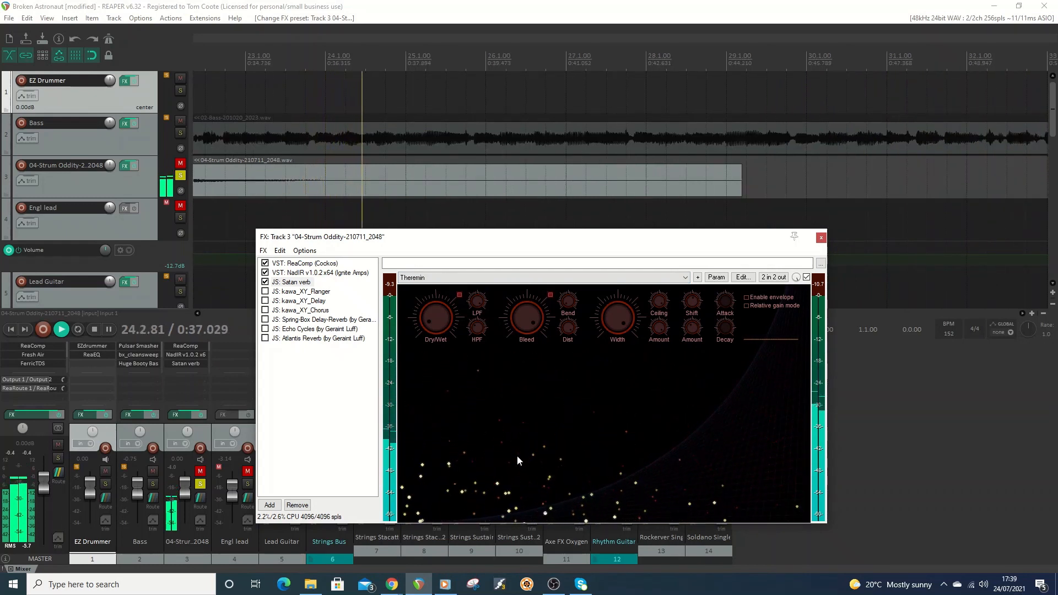
{"action": "left_click", "coordinate": [97, 329]}
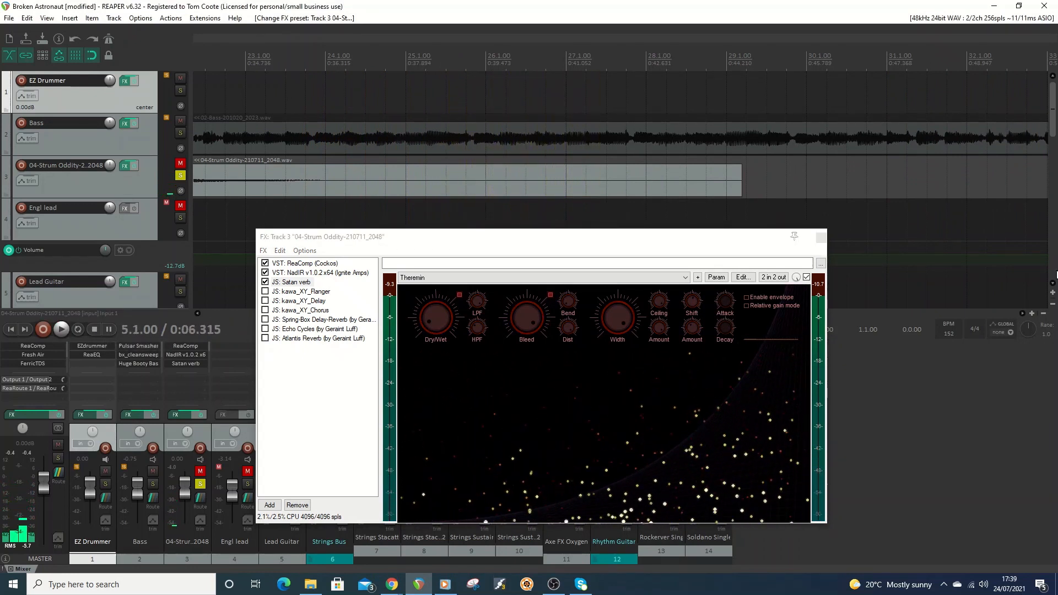